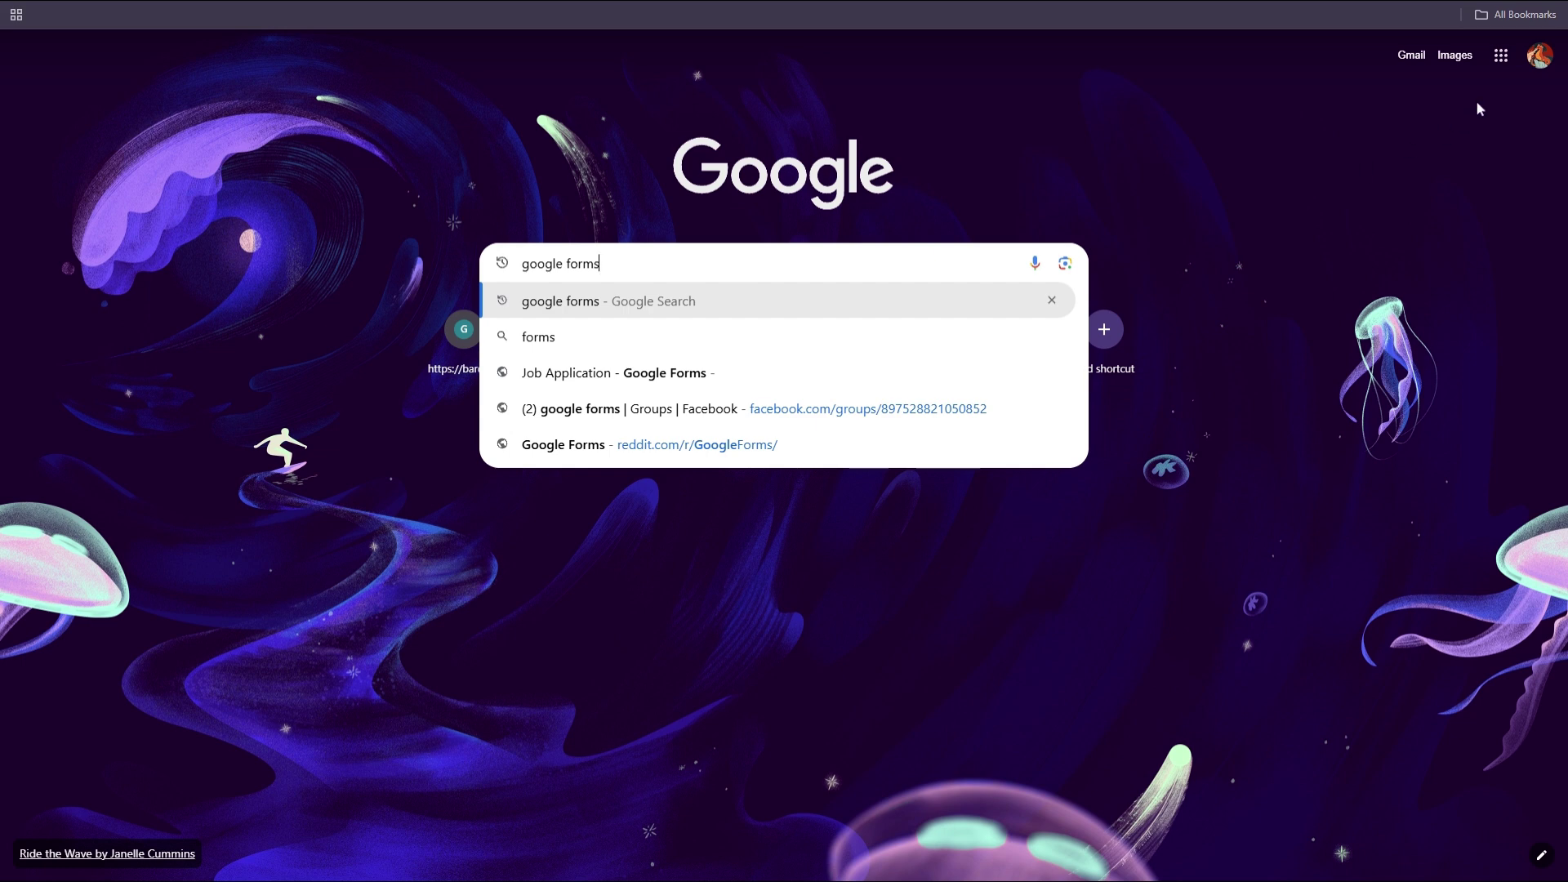
# Open Google Forms from the Google apps grid in Chrome.
pyautogui.click(1501, 55)
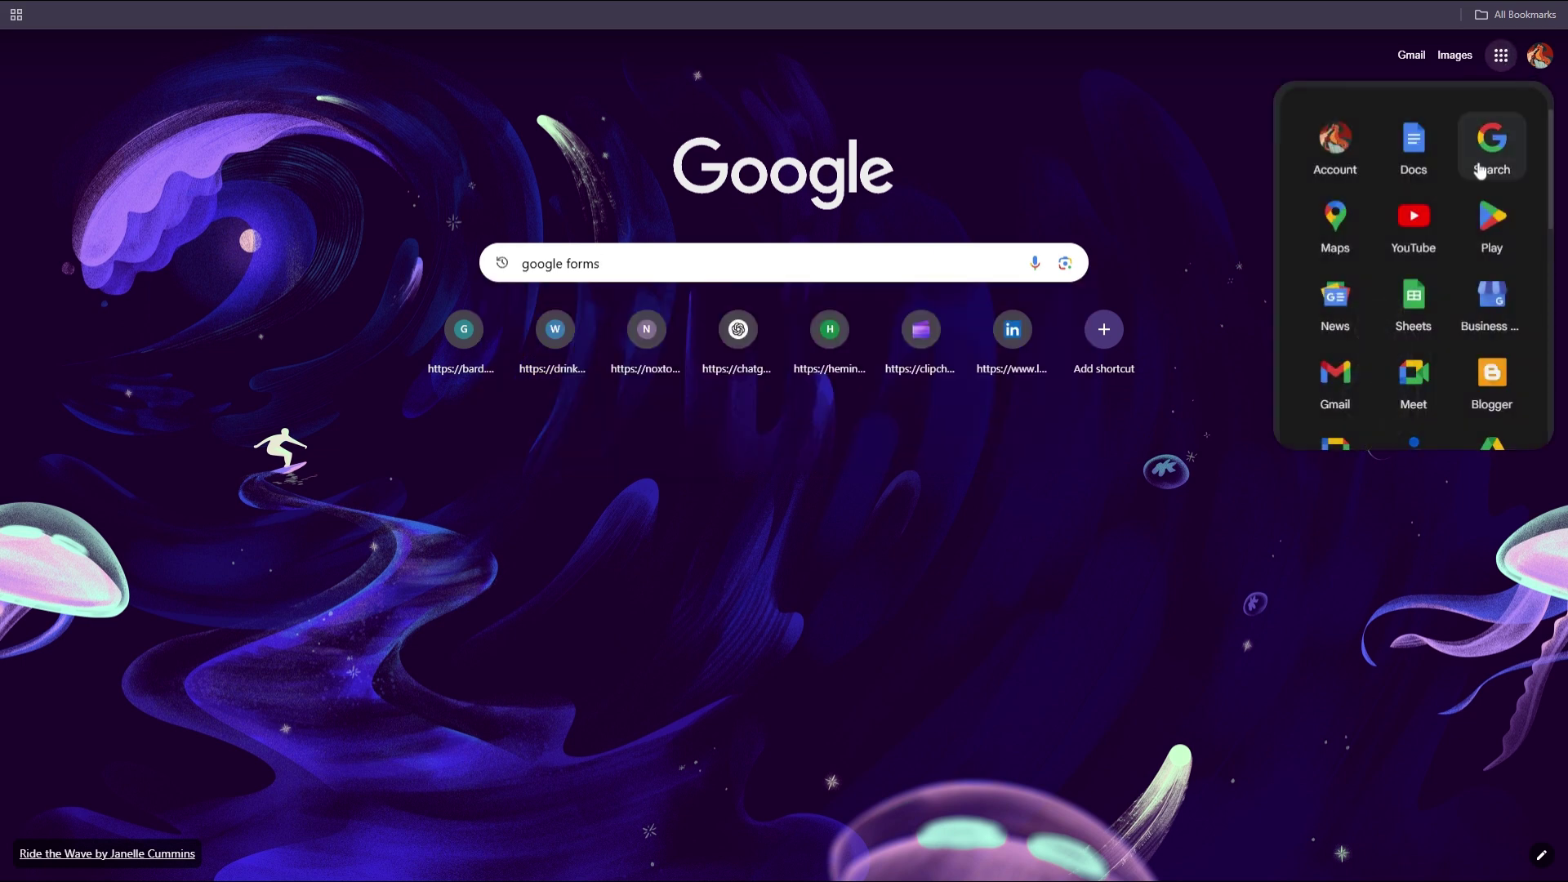
pyautogui.scroll(-11, 1442, 261)
pyautogui.scroll(2, 1452, 263)
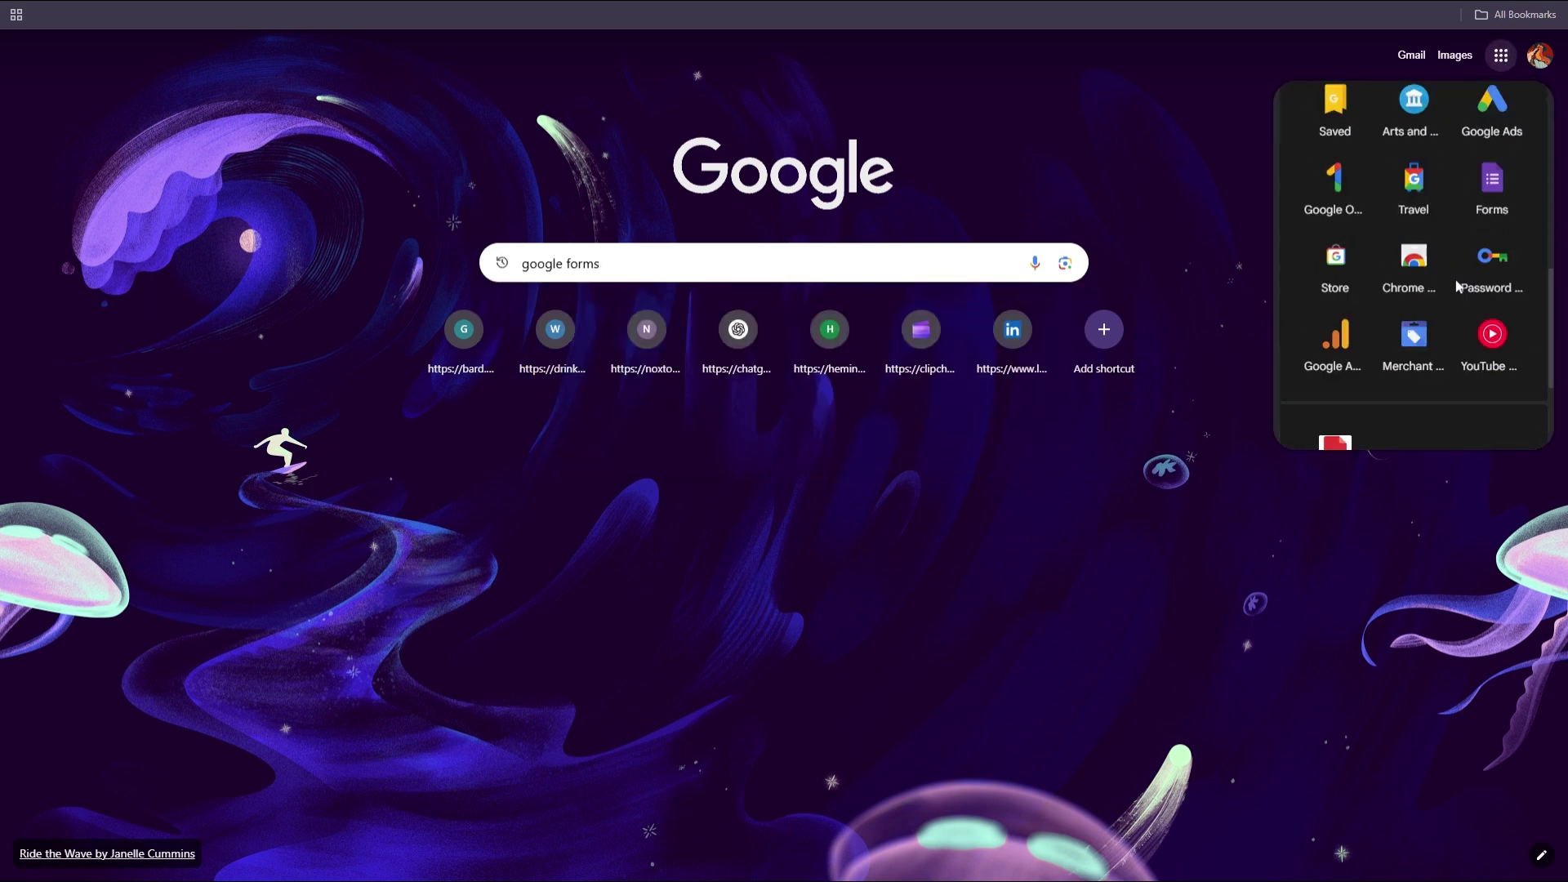
pyautogui.click(1503, 196)
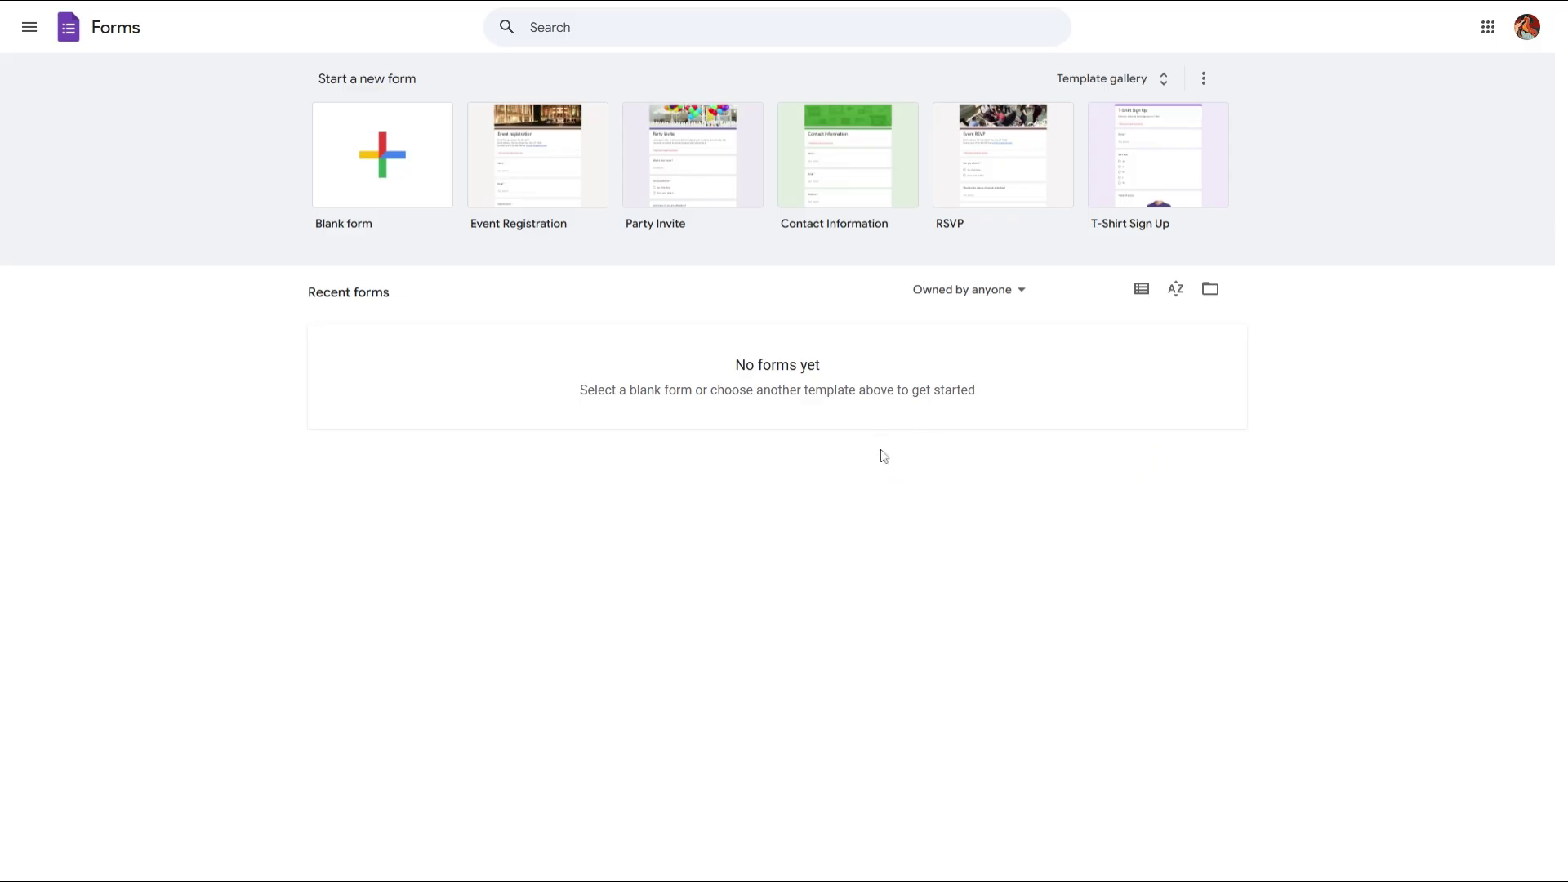
# Create a blank form titled 'Productivity Poll' asking 'What's the biggest productivity killer in your team?'.
pyautogui.click(405, 182)
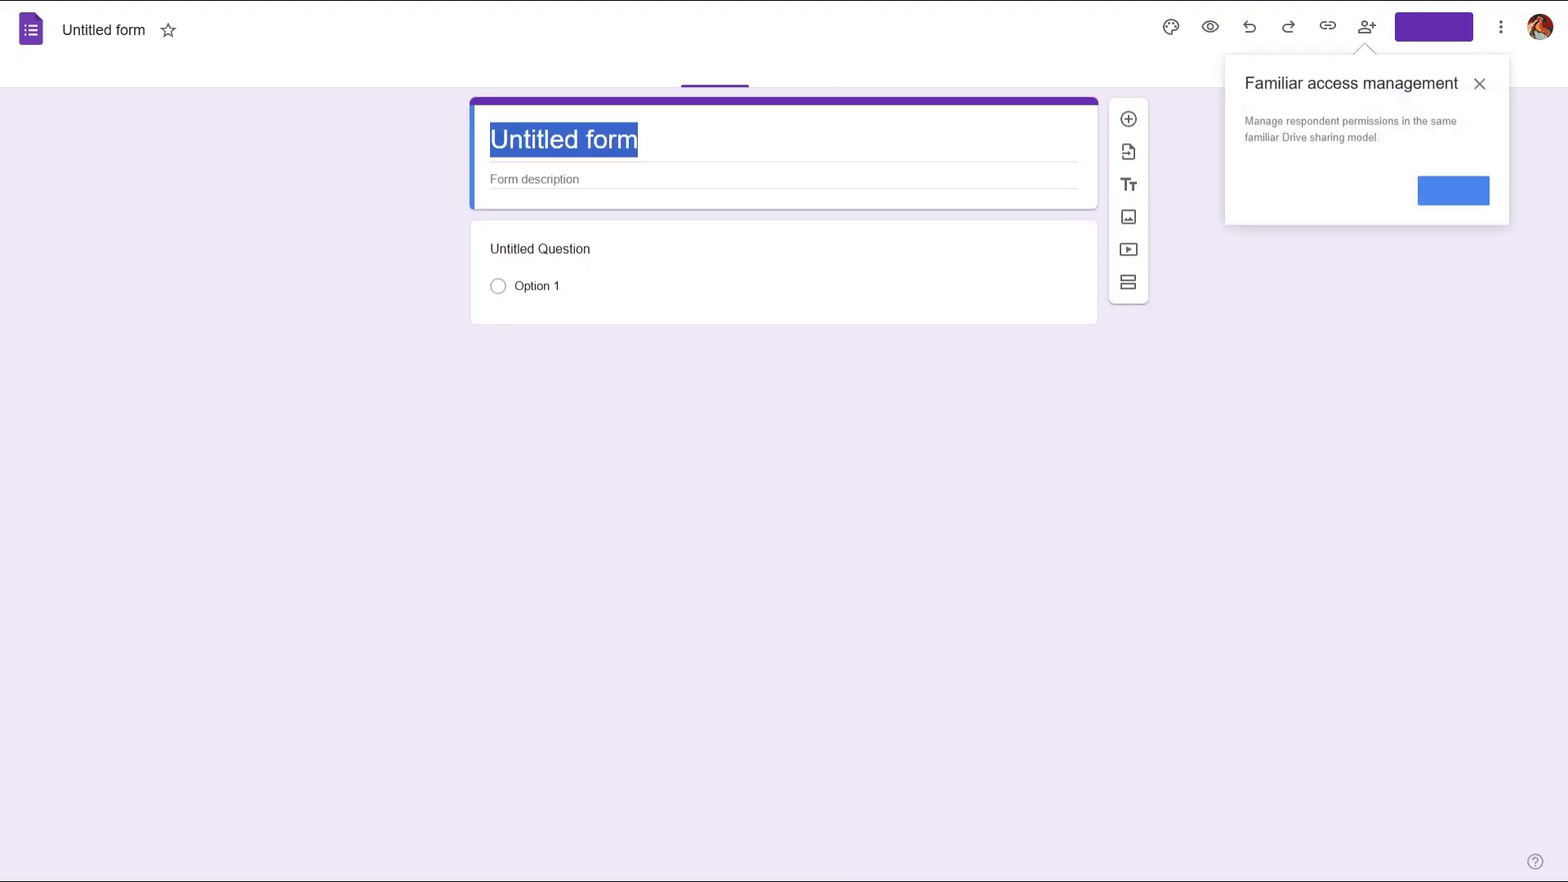
pyautogui.write('Productivity Poll')
pyautogui.click(259, 161)
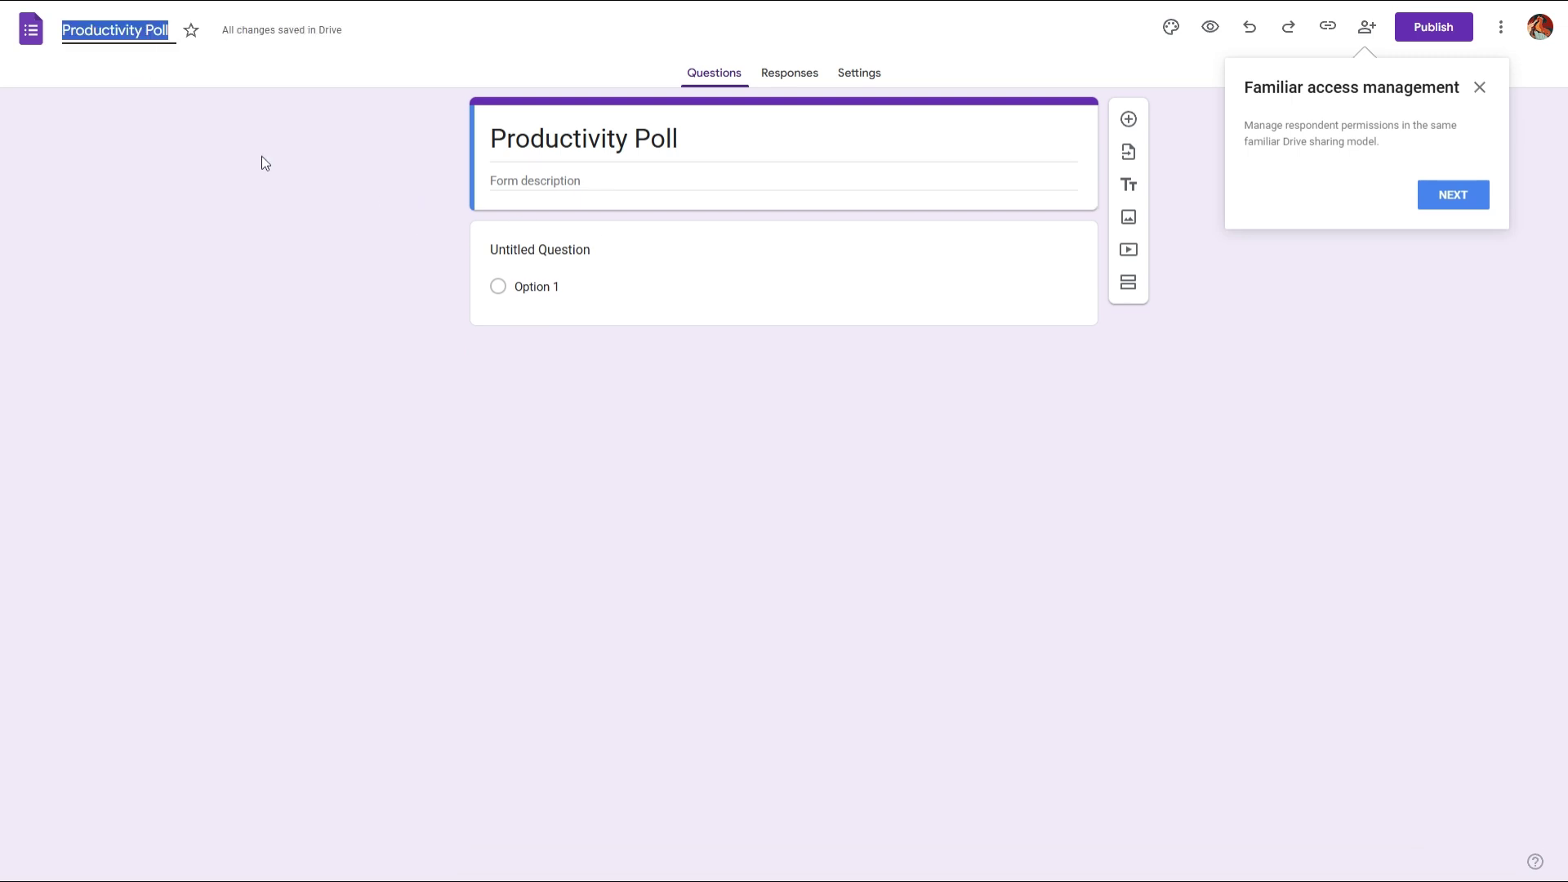
pyautogui.click(563, 251)
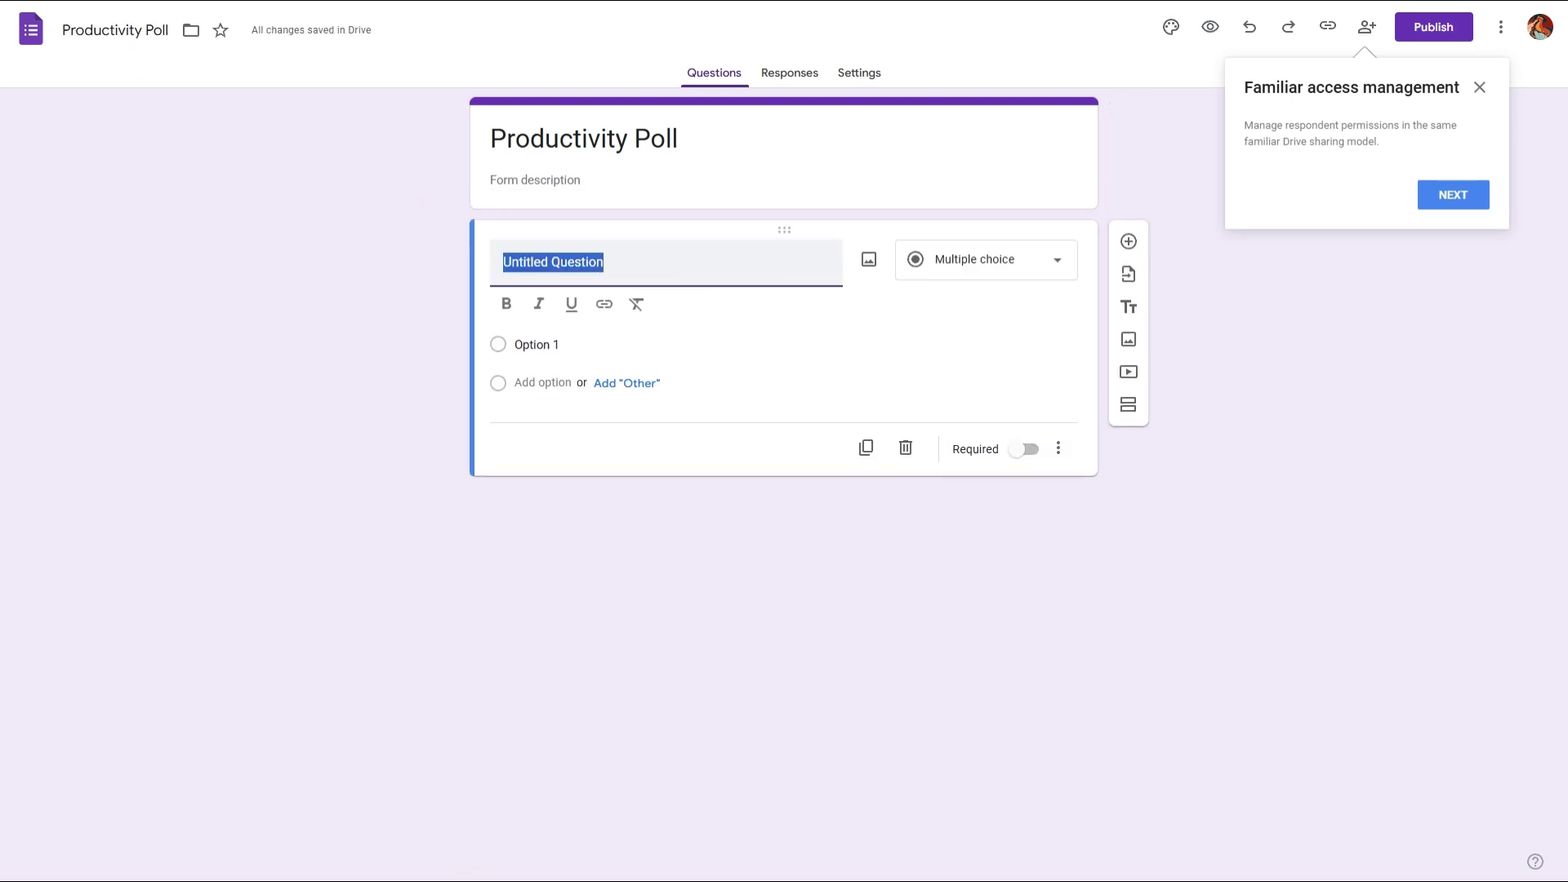
pyautogui.write('What’s the biggest productivity killer in your team?')
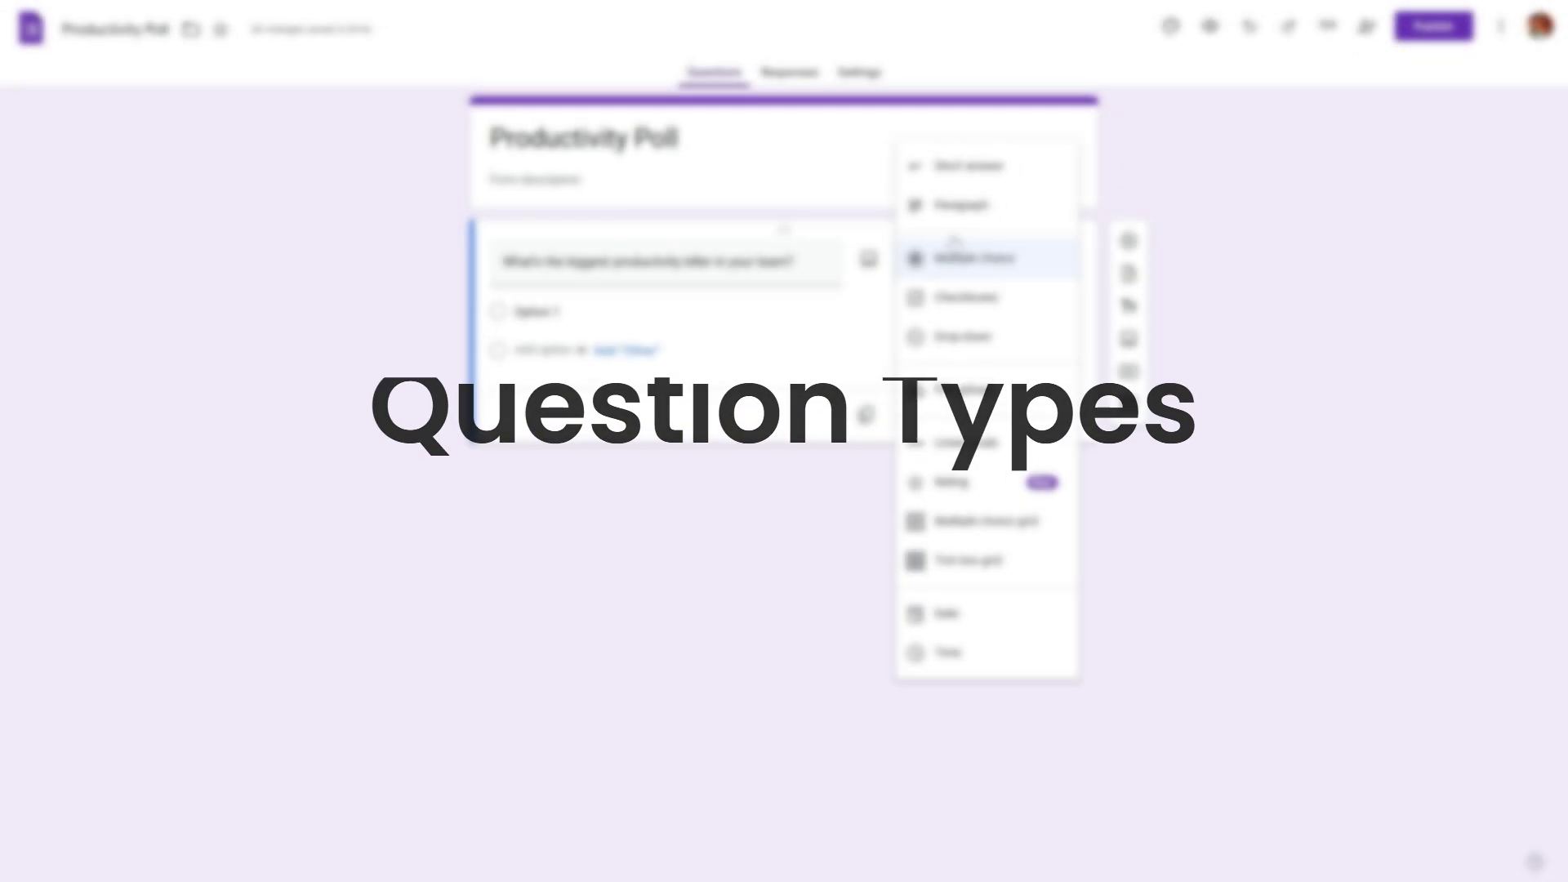
pyautogui.click(966, 267)
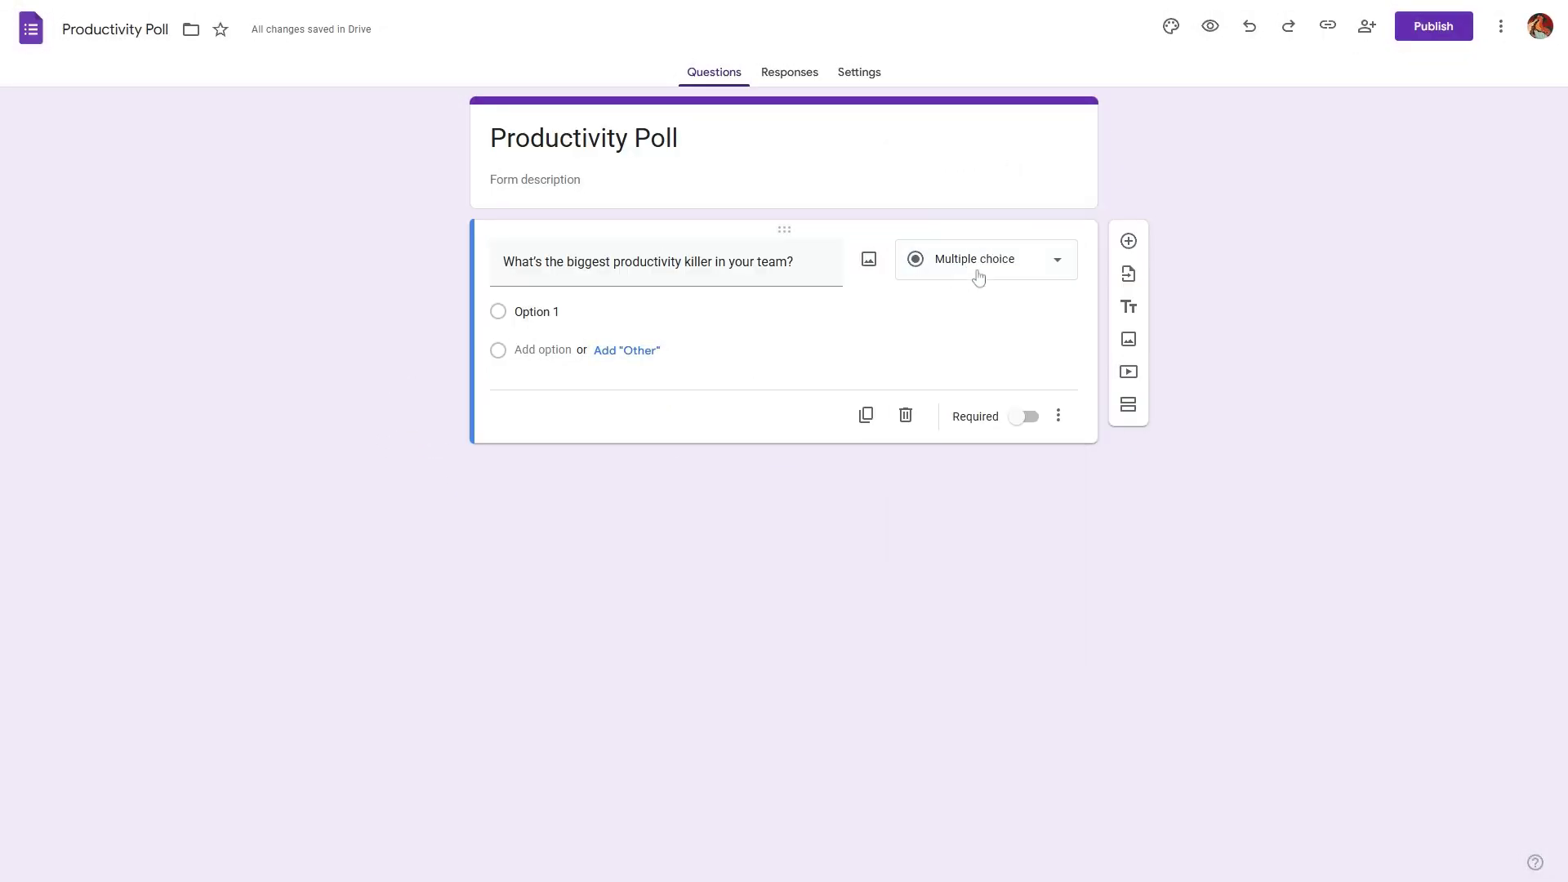
pyautogui.click(541, 350)
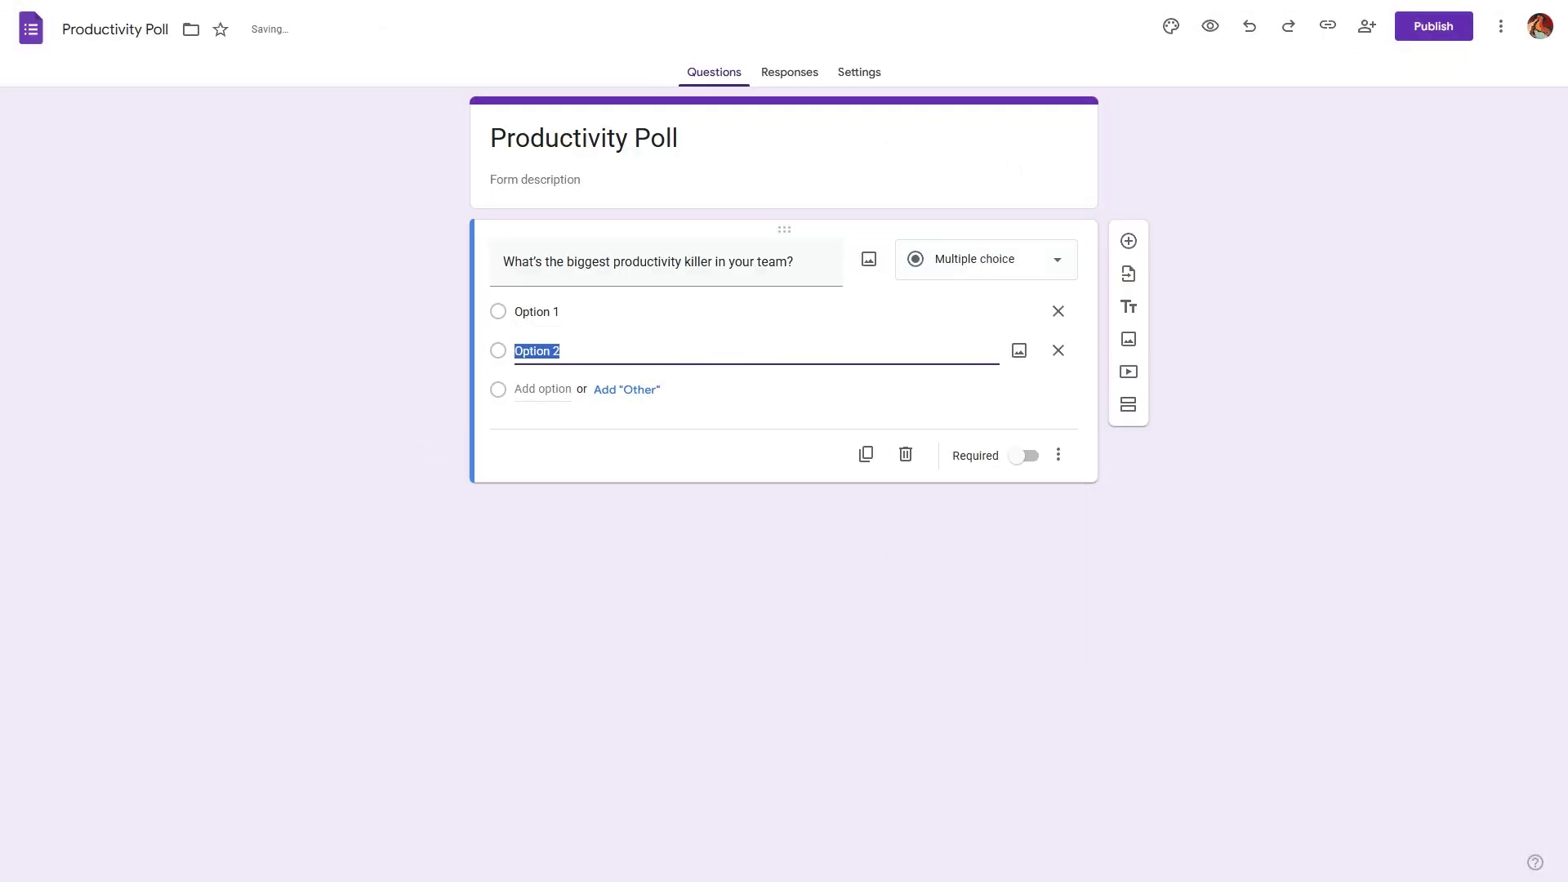
pyautogui.click(542, 389)
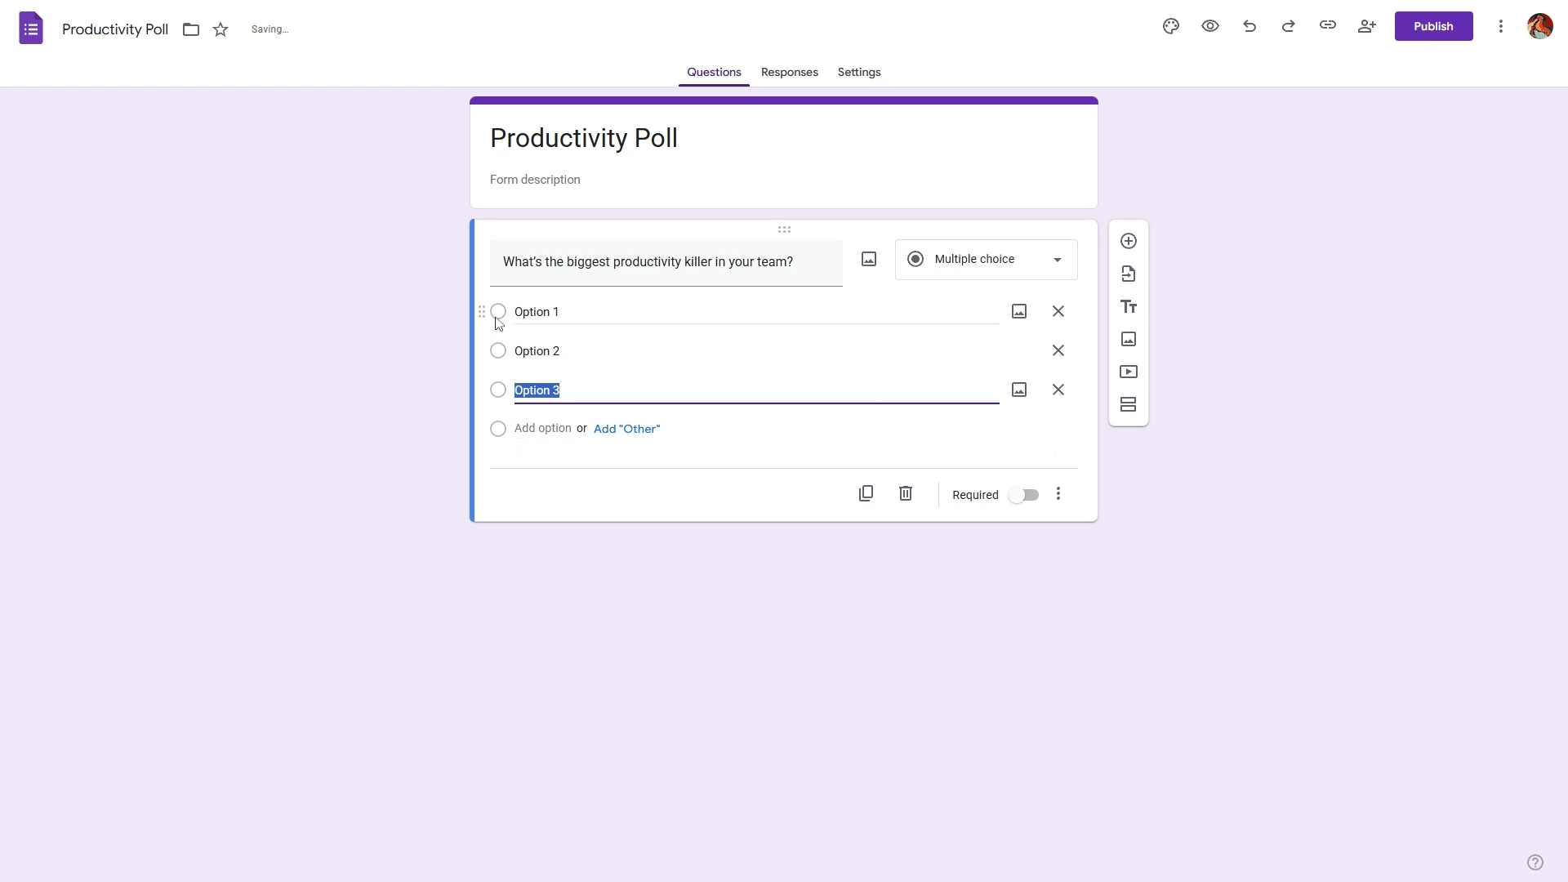
pyautogui.click(993, 272)
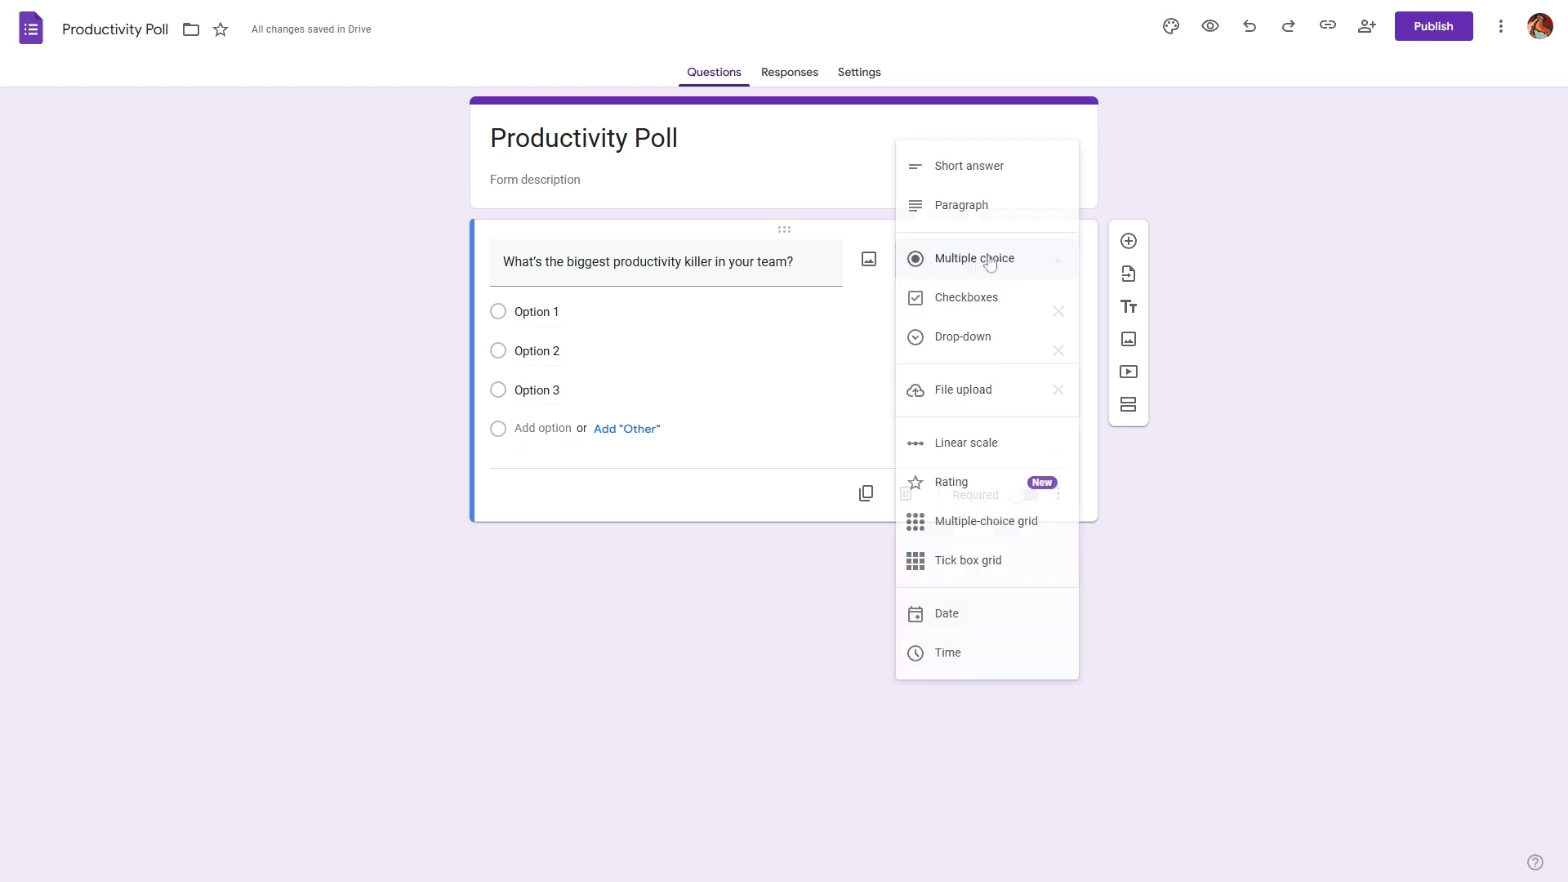
pyautogui.click(979, 299)
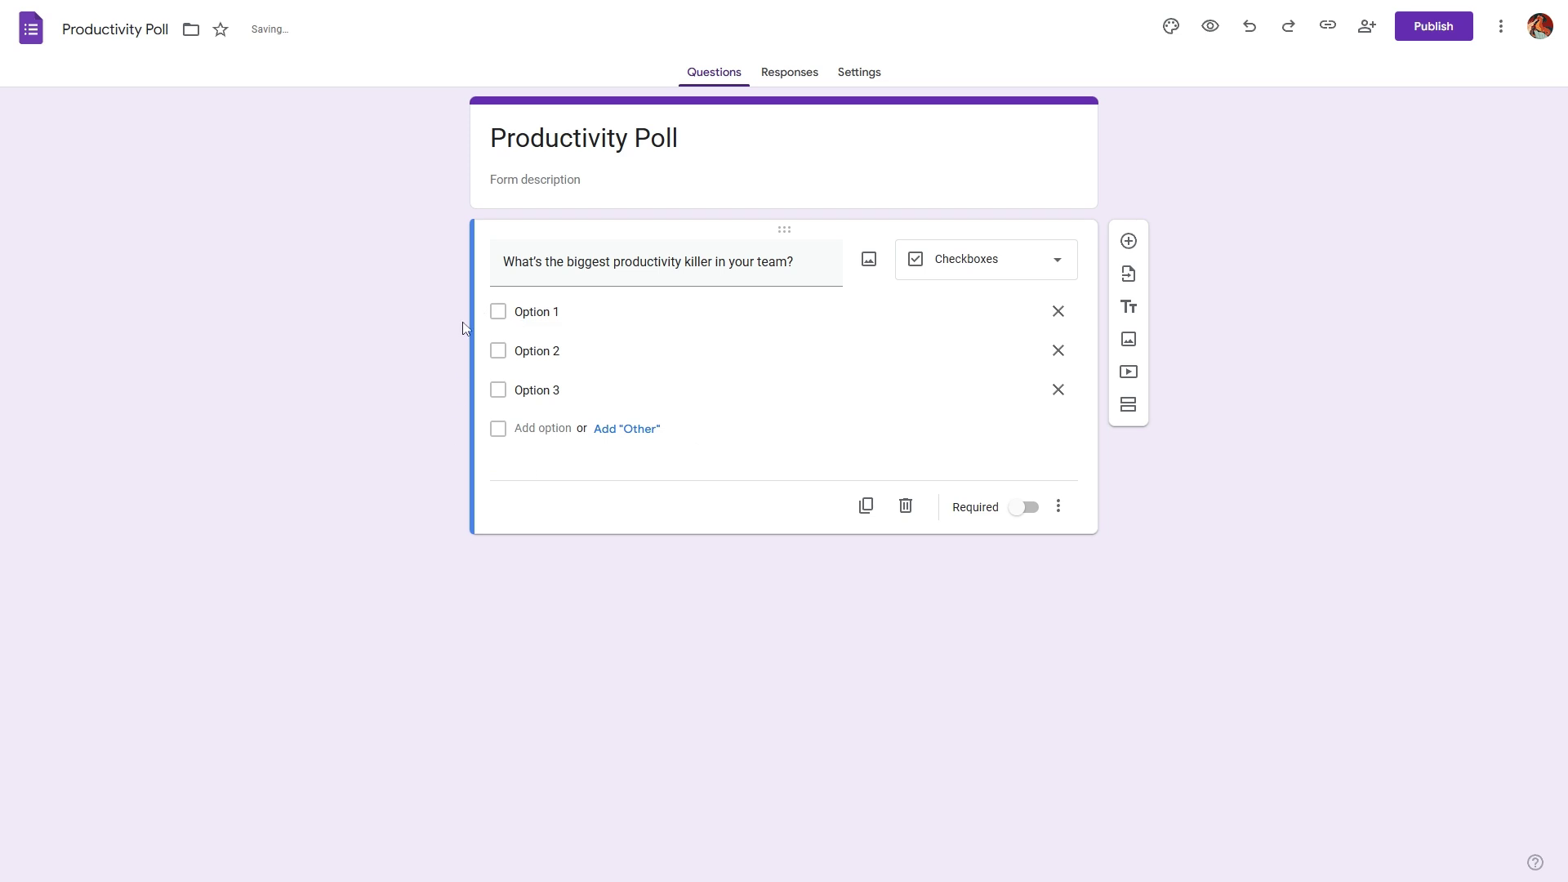
pyautogui.click(954, 266)
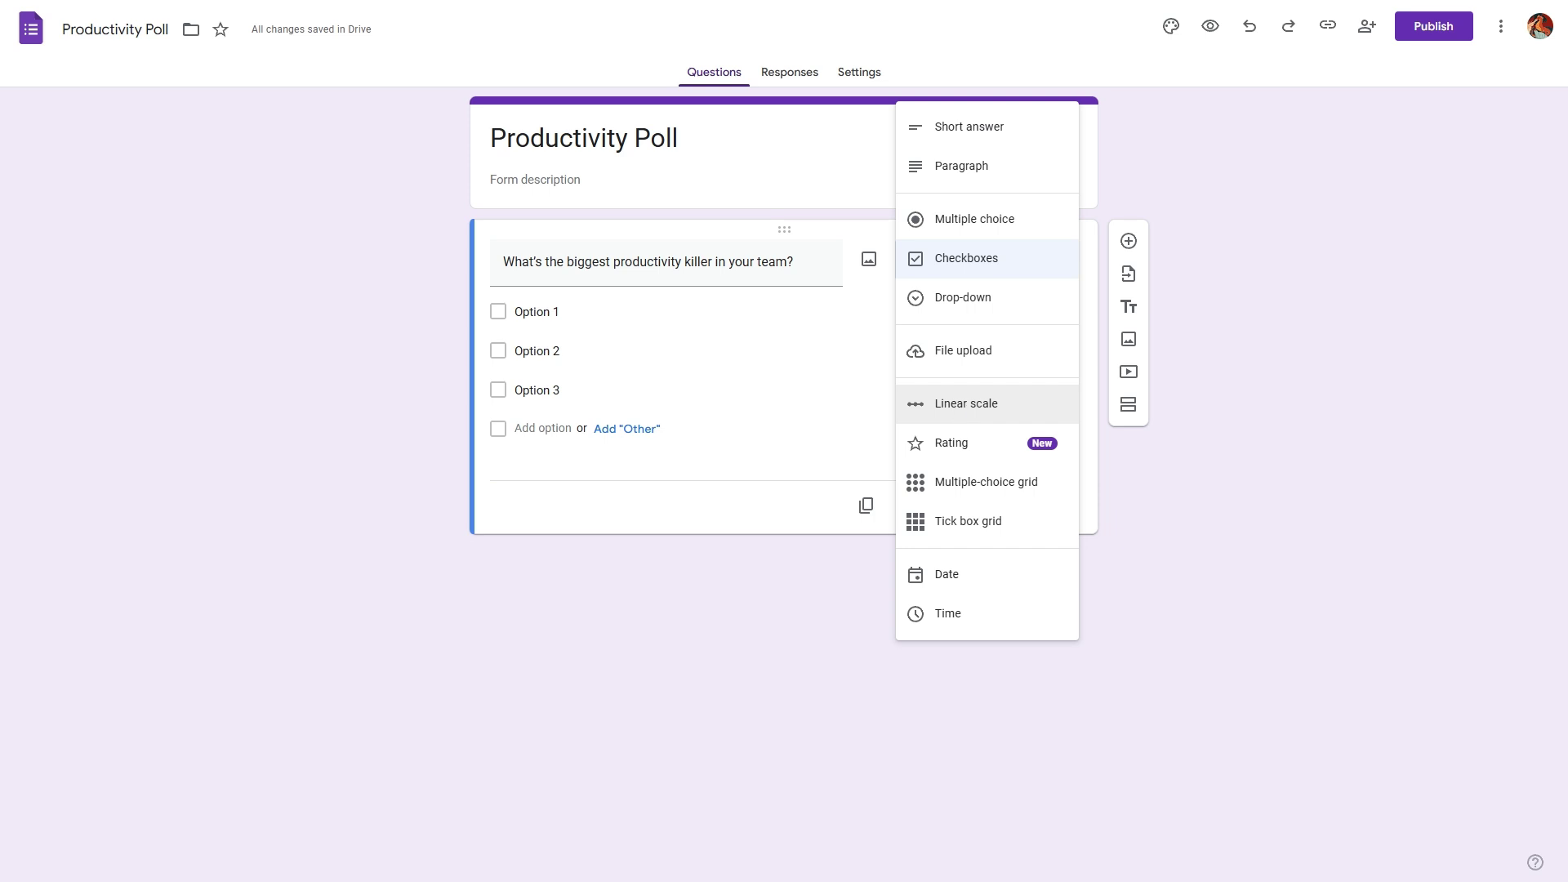
pyautogui.click(961, 404)
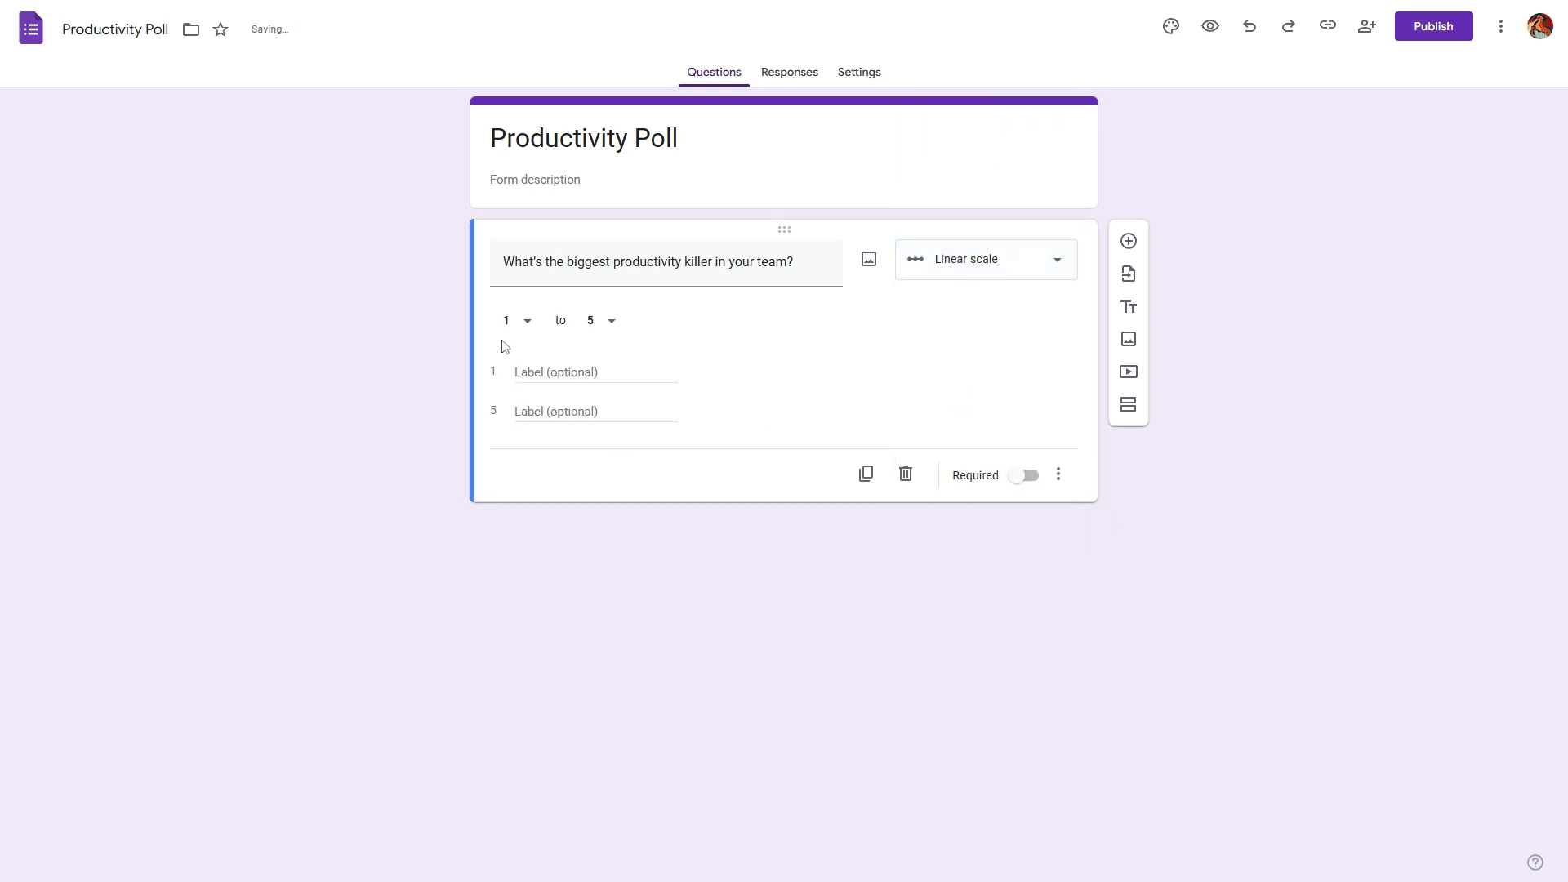
pyautogui.click(521, 324)
pyautogui.click(517, 288)
pyautogui.click(594, 322)
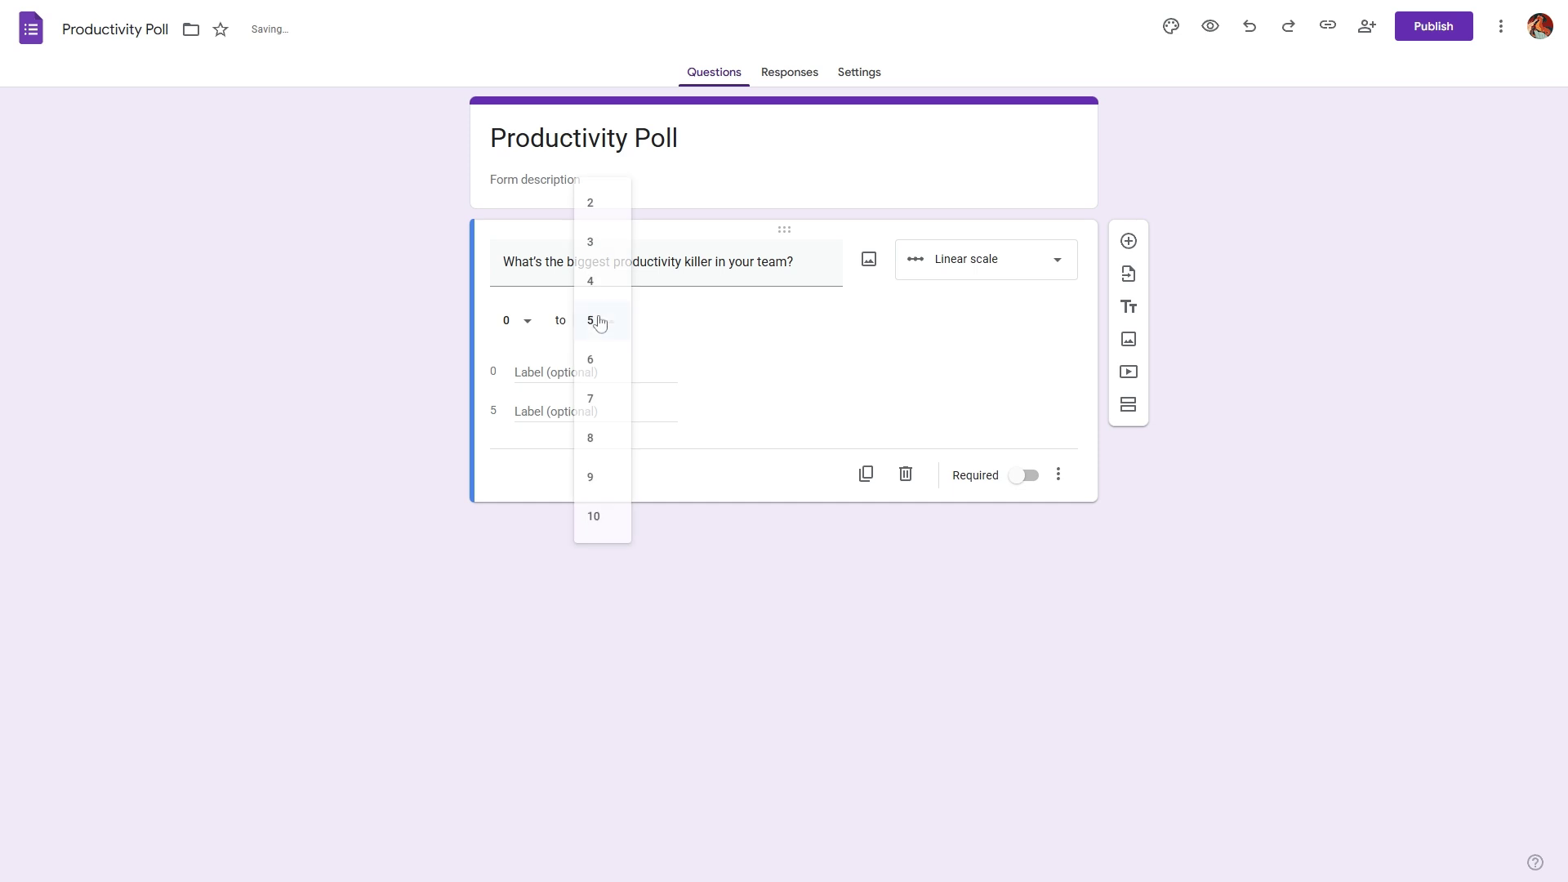
pyautogui.click(616, 524)
pyautogui.click(518, 322)
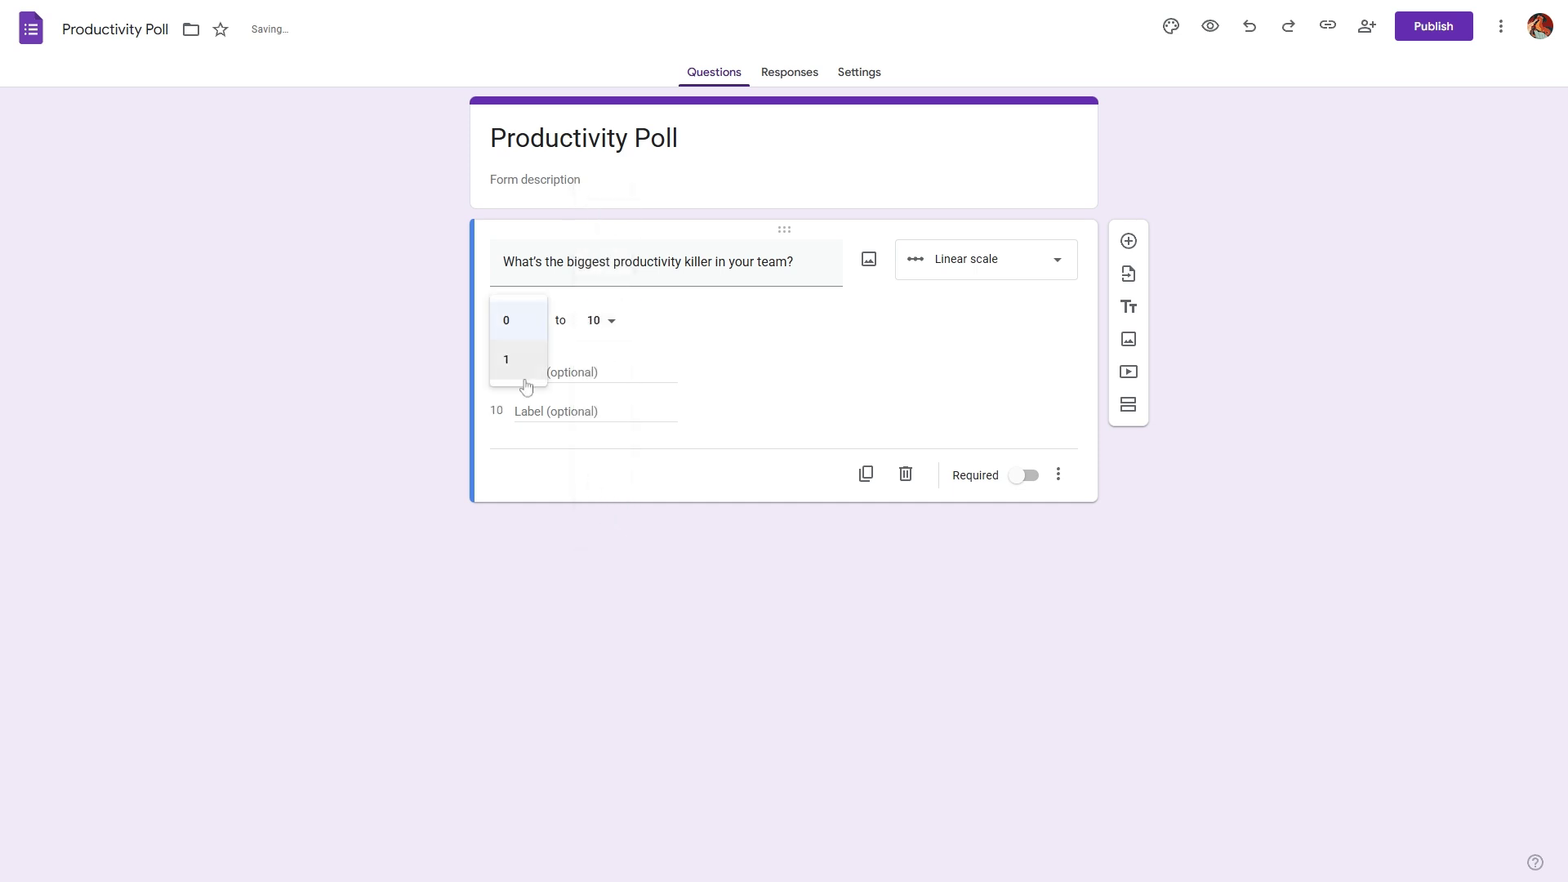
pyautogui.click(523, 360)
pyautogui.click(621, 327)
pyautogui.click(602, 181)
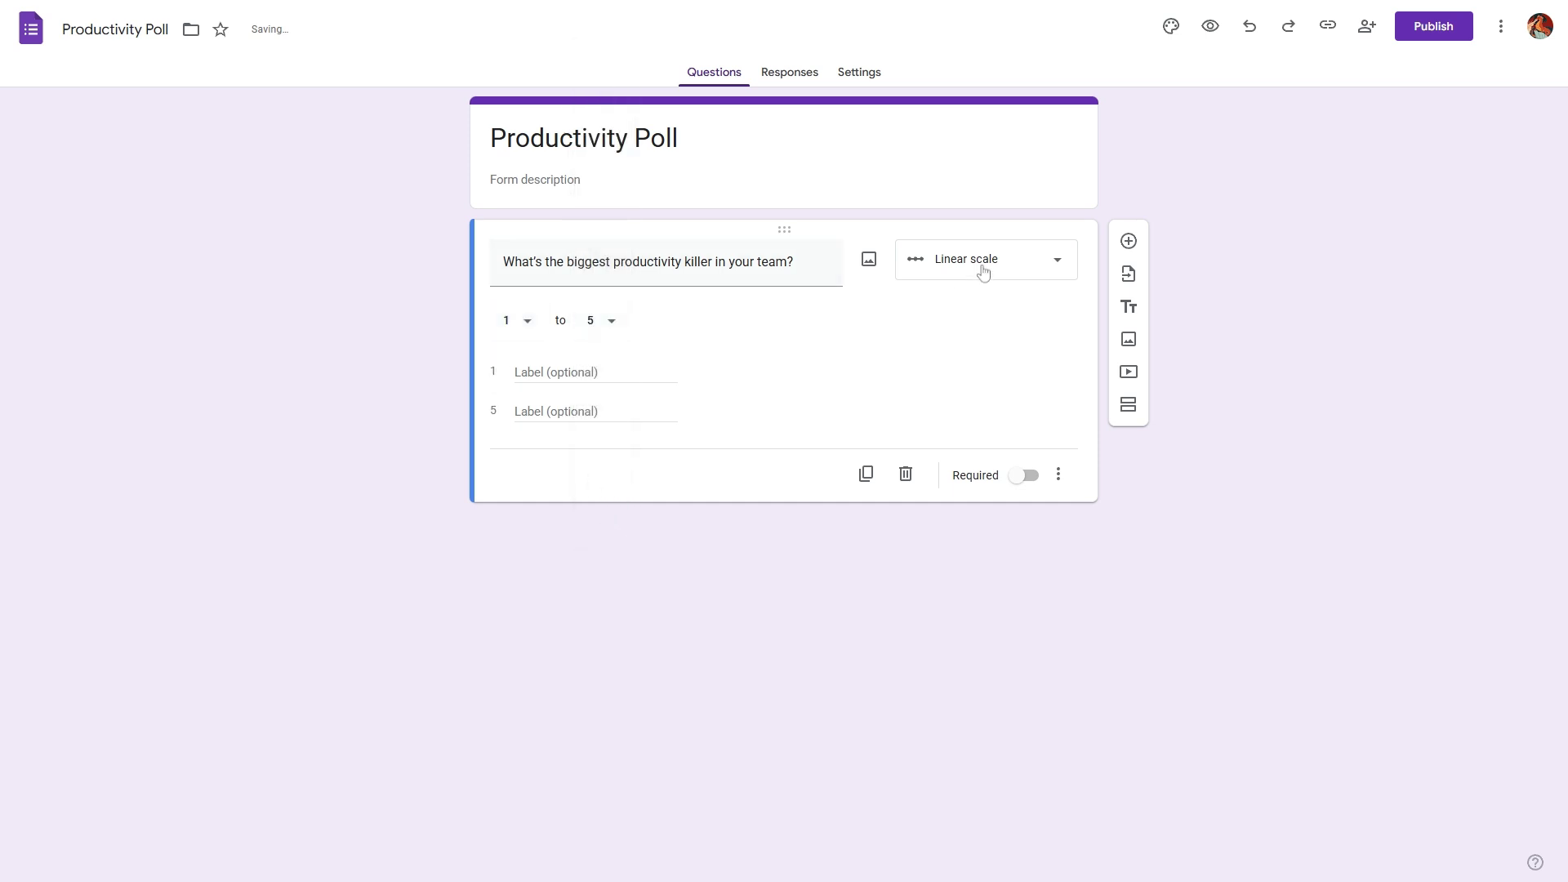
pyautogui.click(983, 268)
pyautogui.click(967, 382)
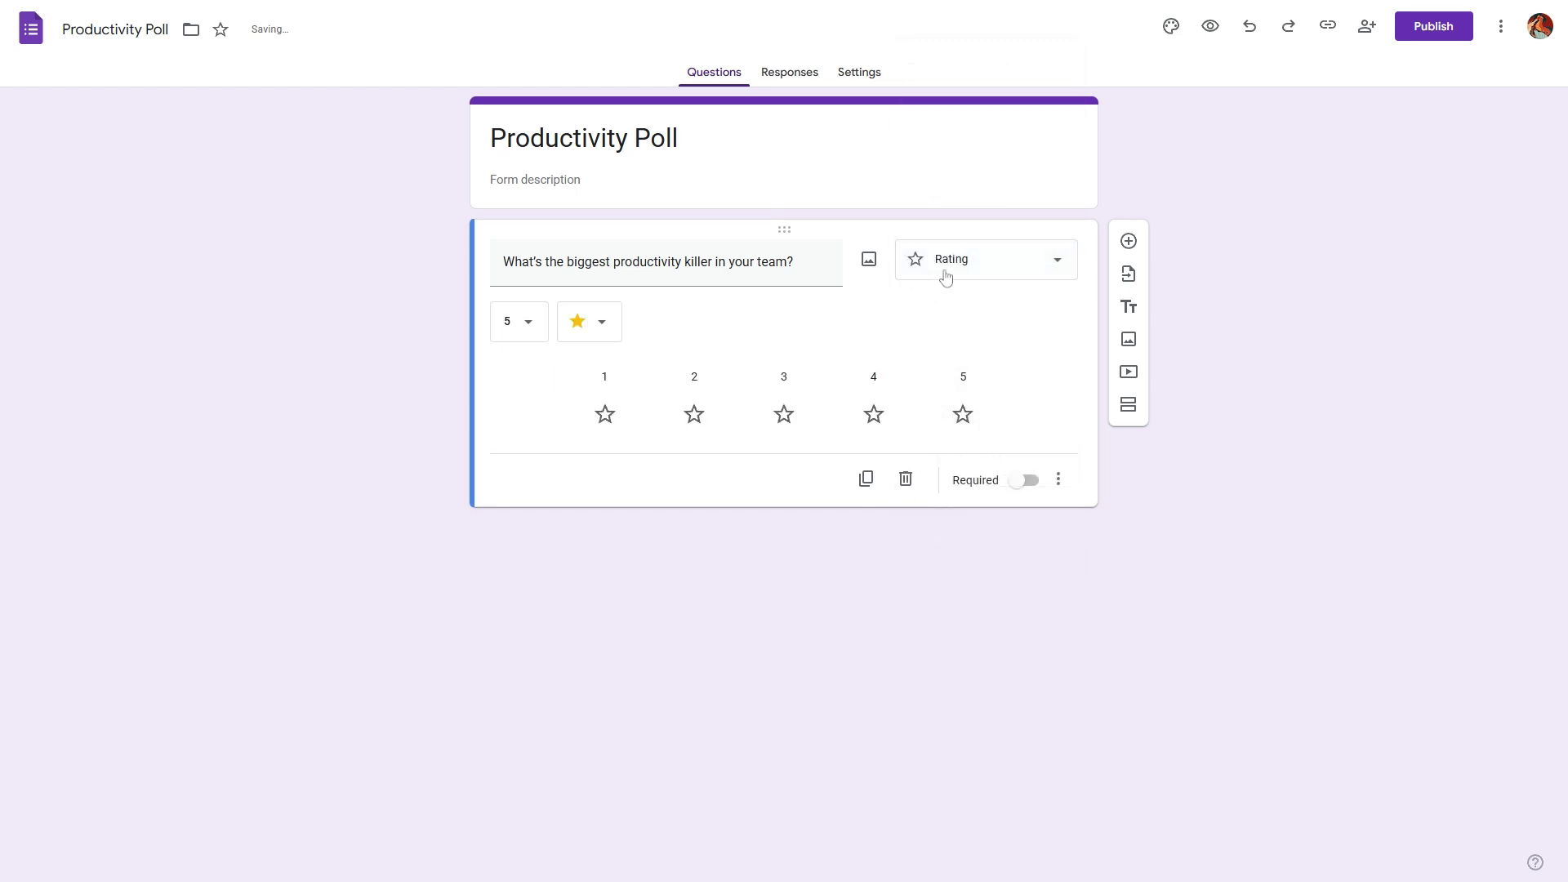
pyautogui.click(592, 322)
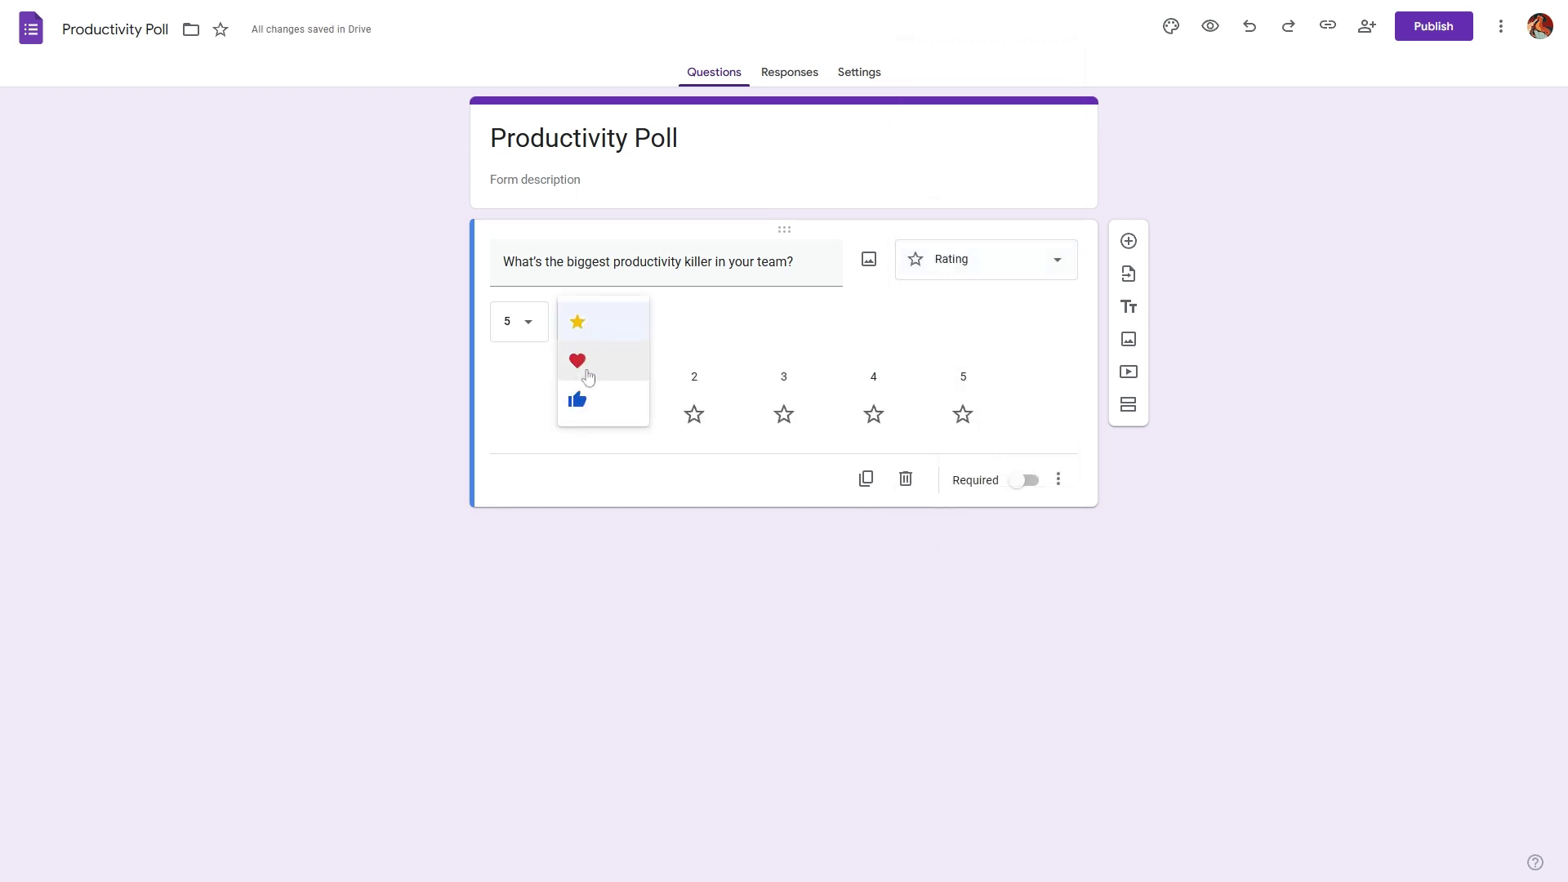
pyautogui.click(766, 323)
pyautogui.click(994, 263)
pyautogui.click(976, 155)
pyautogui.click(983, 260)
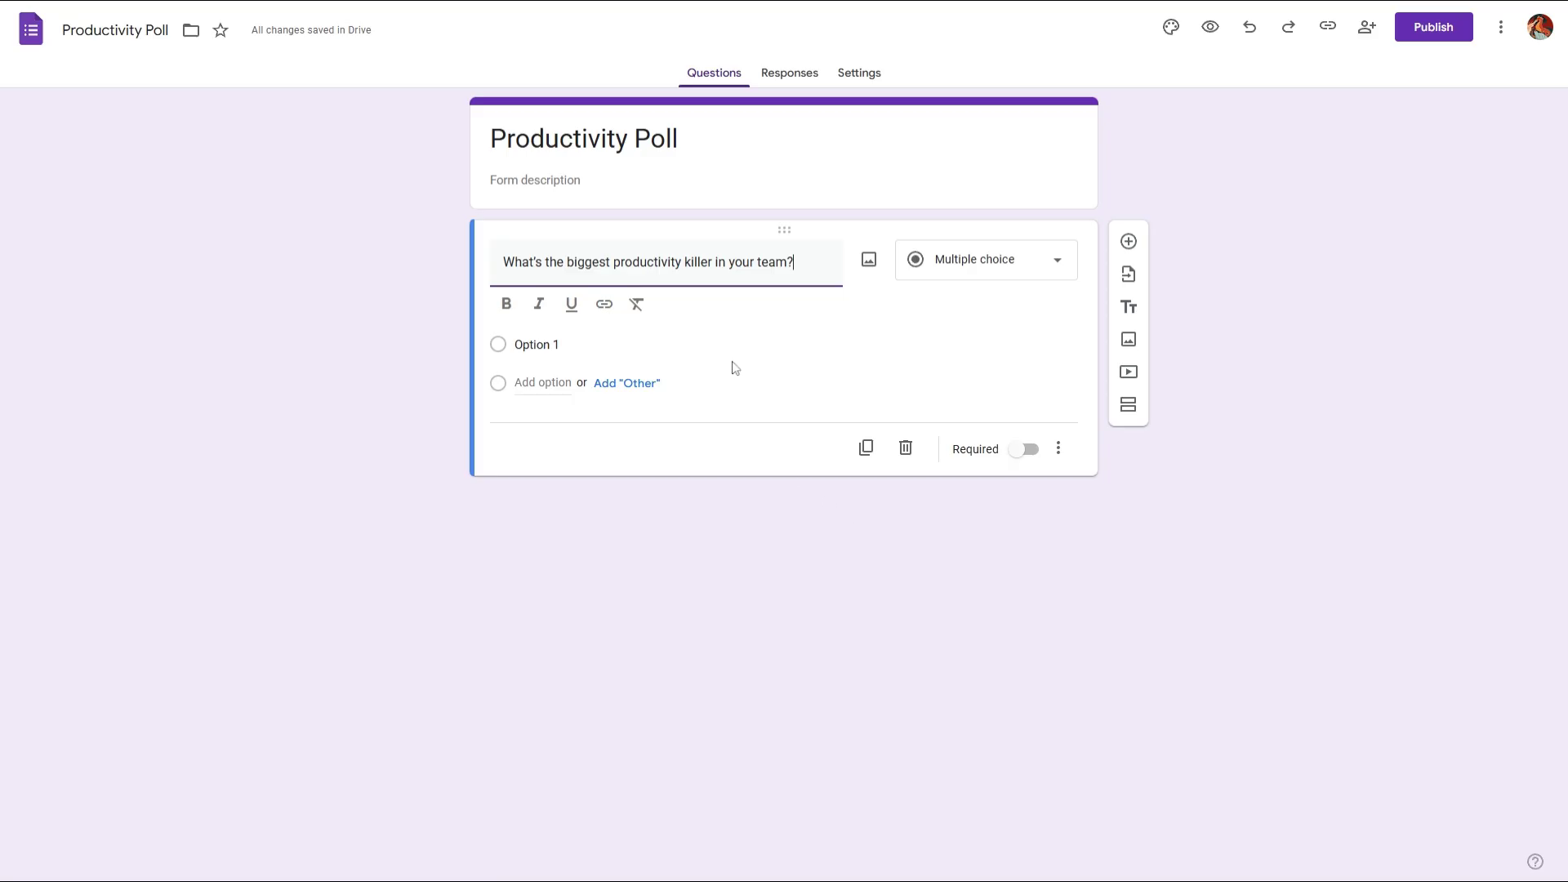
# Make the question wording bold and keep the question type as Multiple choice.
pyautogui.hotkey('ctrl', 'a')
pyautogui.click(506, 305)
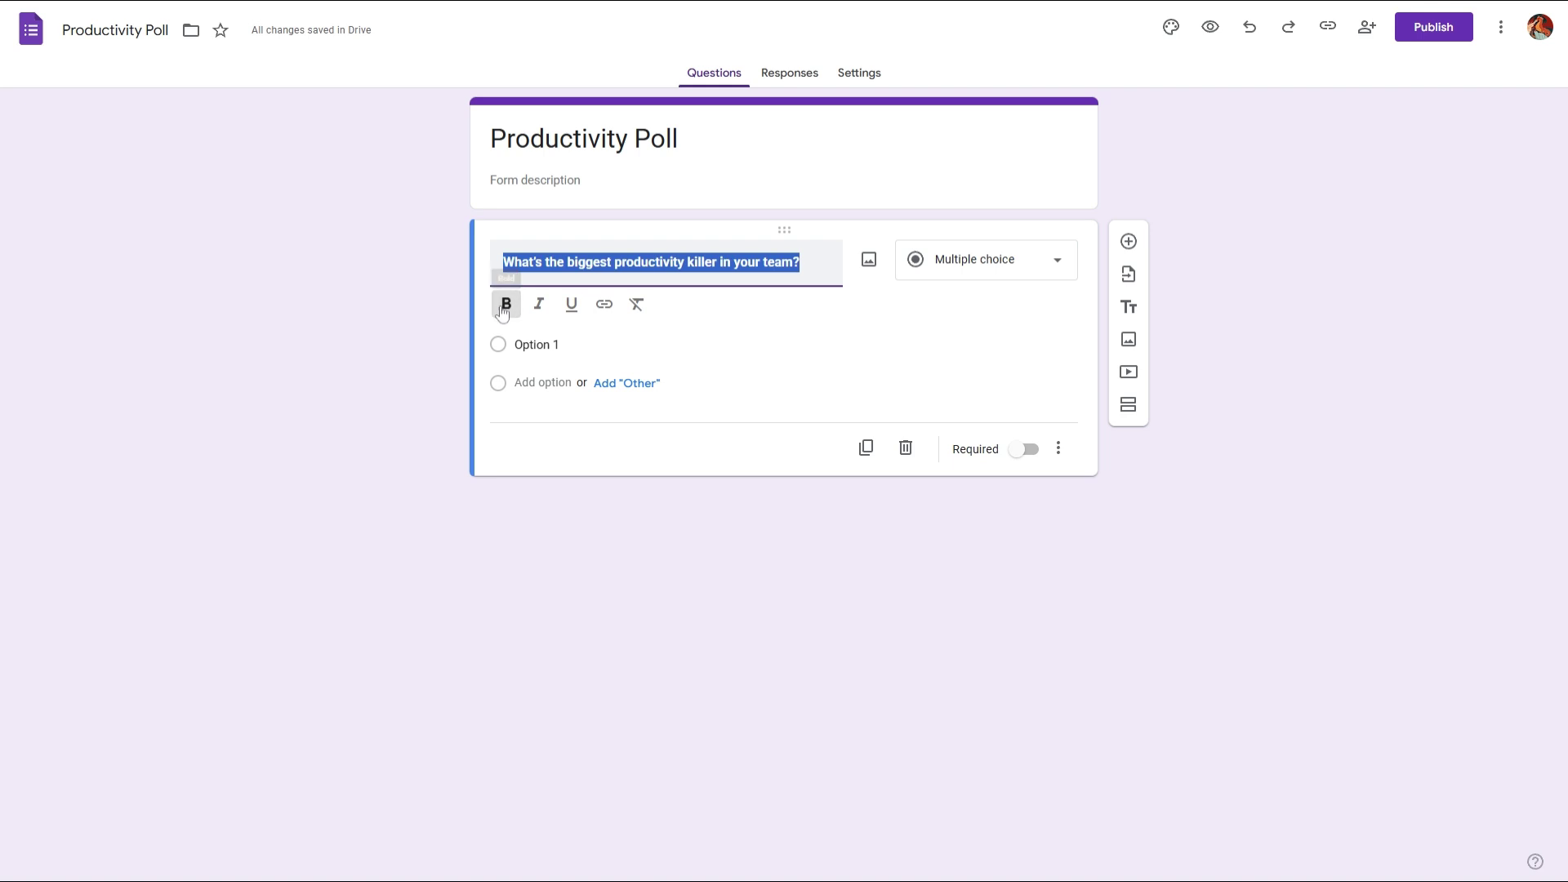
pyautogui.click(984, 261)
pyautogui.click(1000, 263)
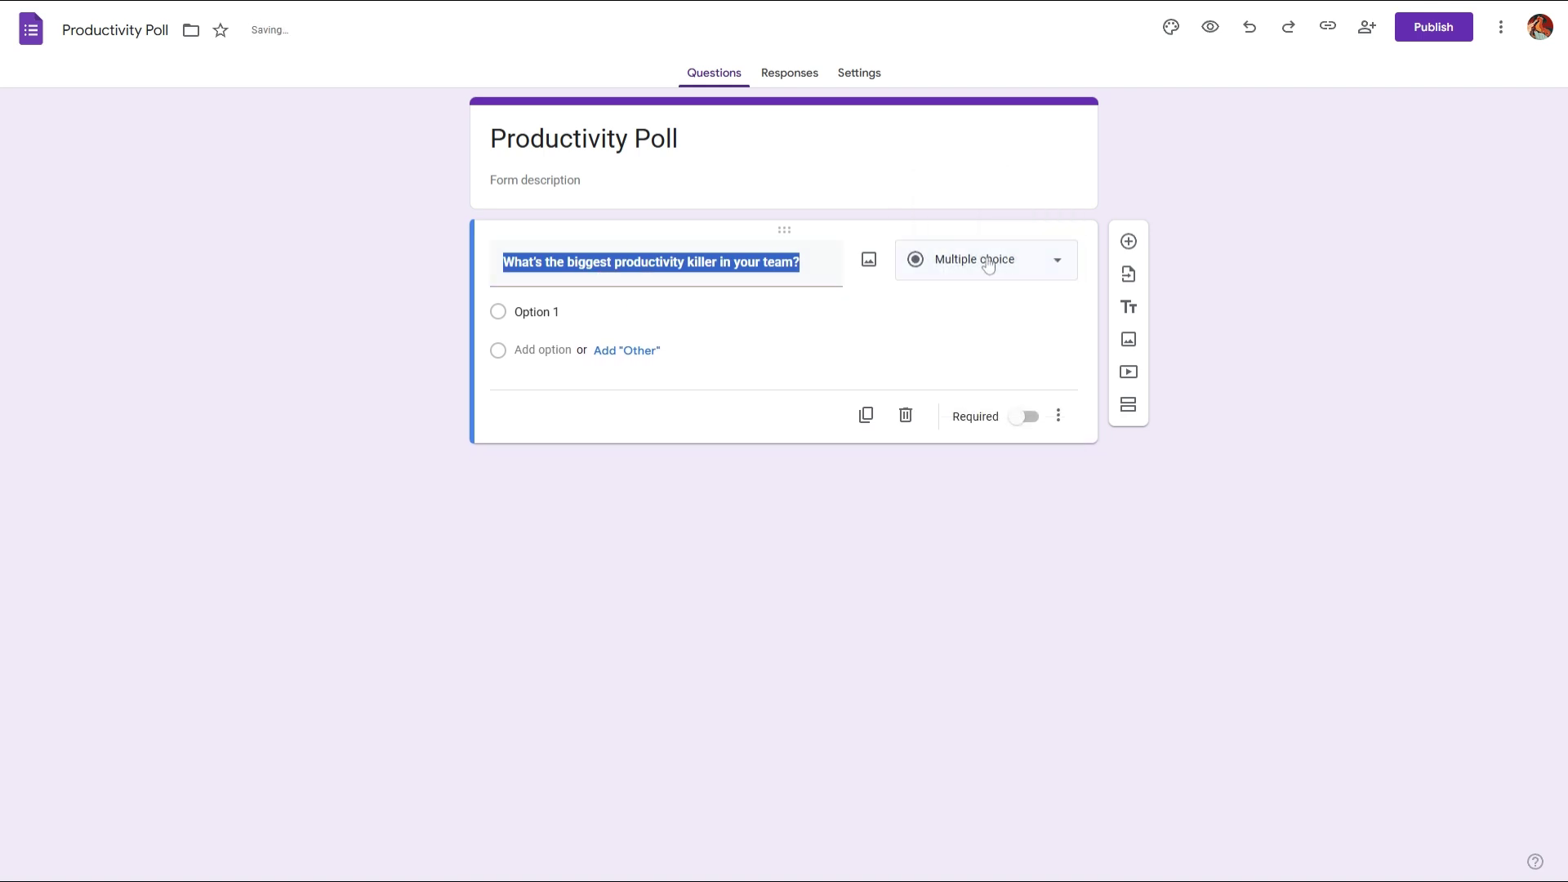
# Add the answer options 'Lack of clear communication' and 'Too many meetings'.
pyautogui.click(543, 349)
pyautogui.click(543, 349)
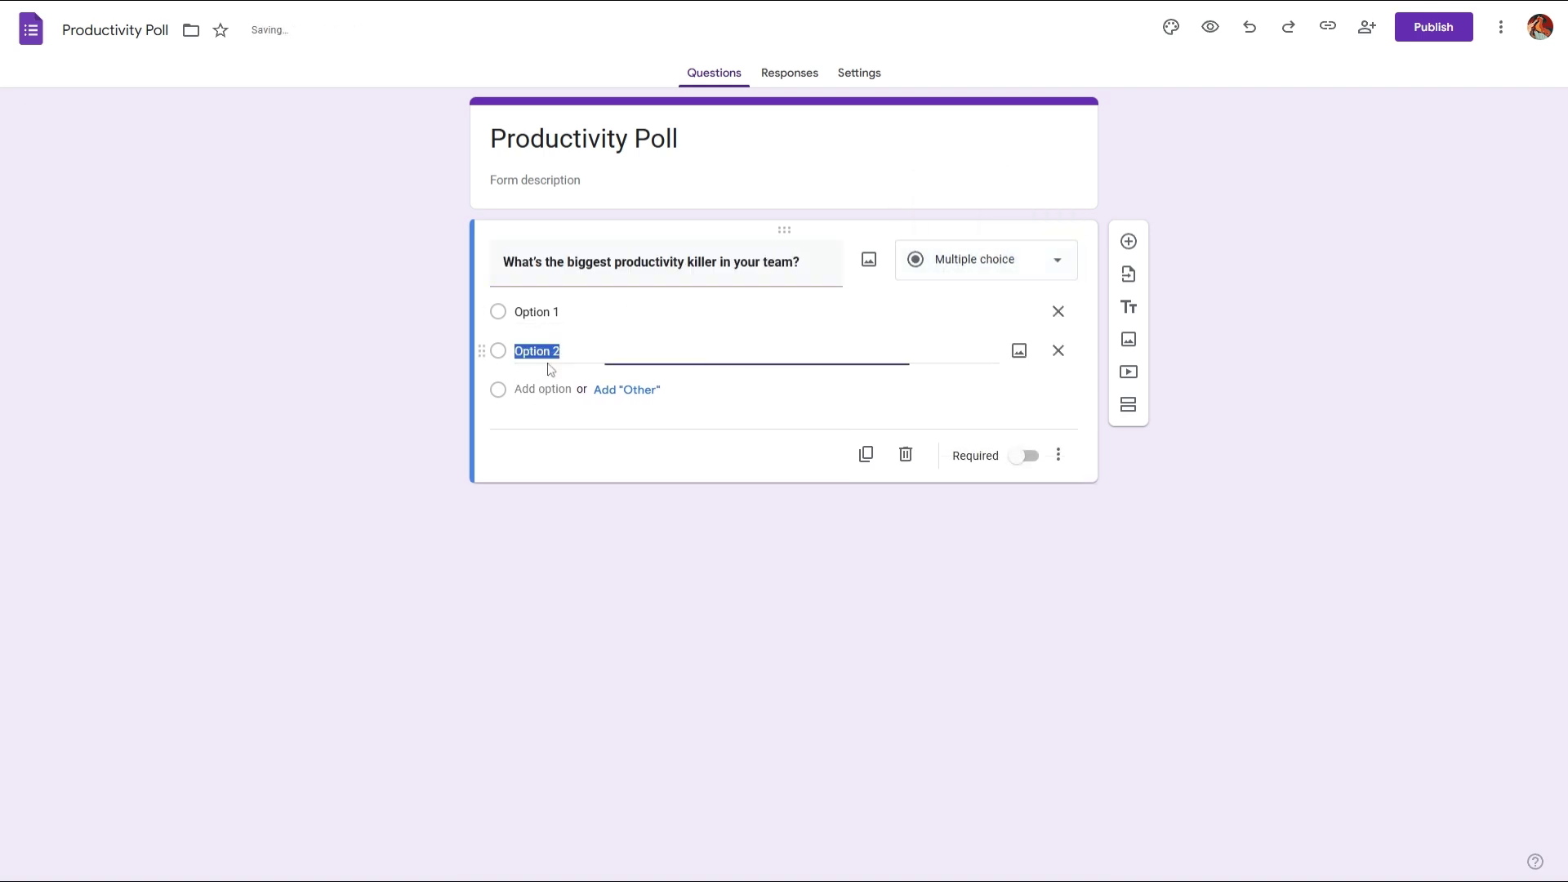
pyautogui.press('Return')
pyautogui.press('Return')
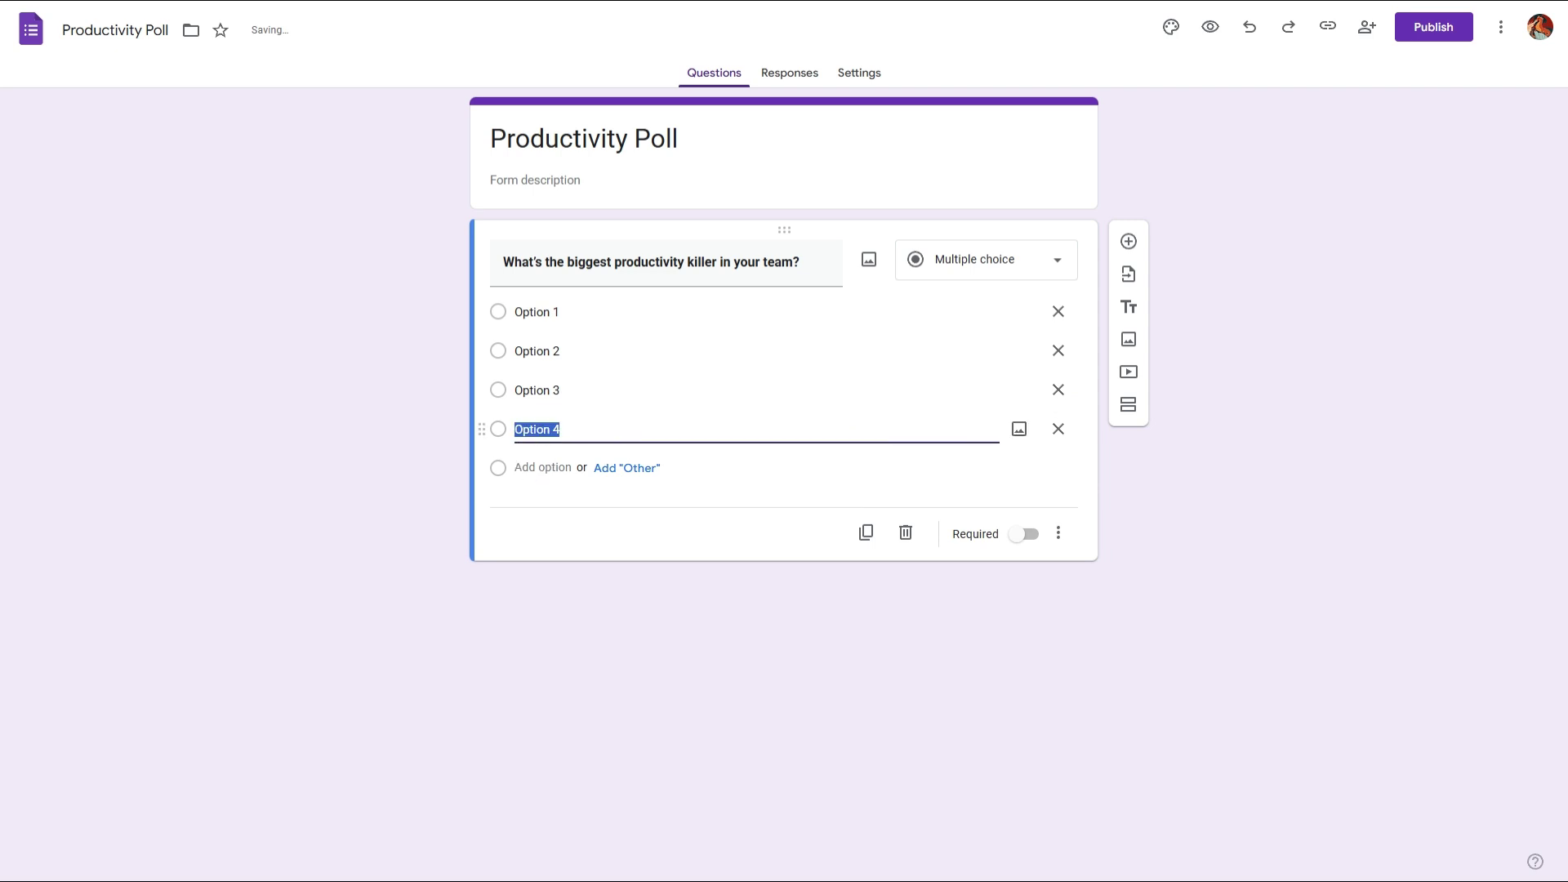
pyautogui.write('Lack of clear communication')
pyautogui.press('Return')
pyautogui.click(536, 390)
pyautogui.write('Too many meetings')
# Name the first two options 'Poor task management' and 'Distractions and interruptions'.
pyautogui.press('Return')
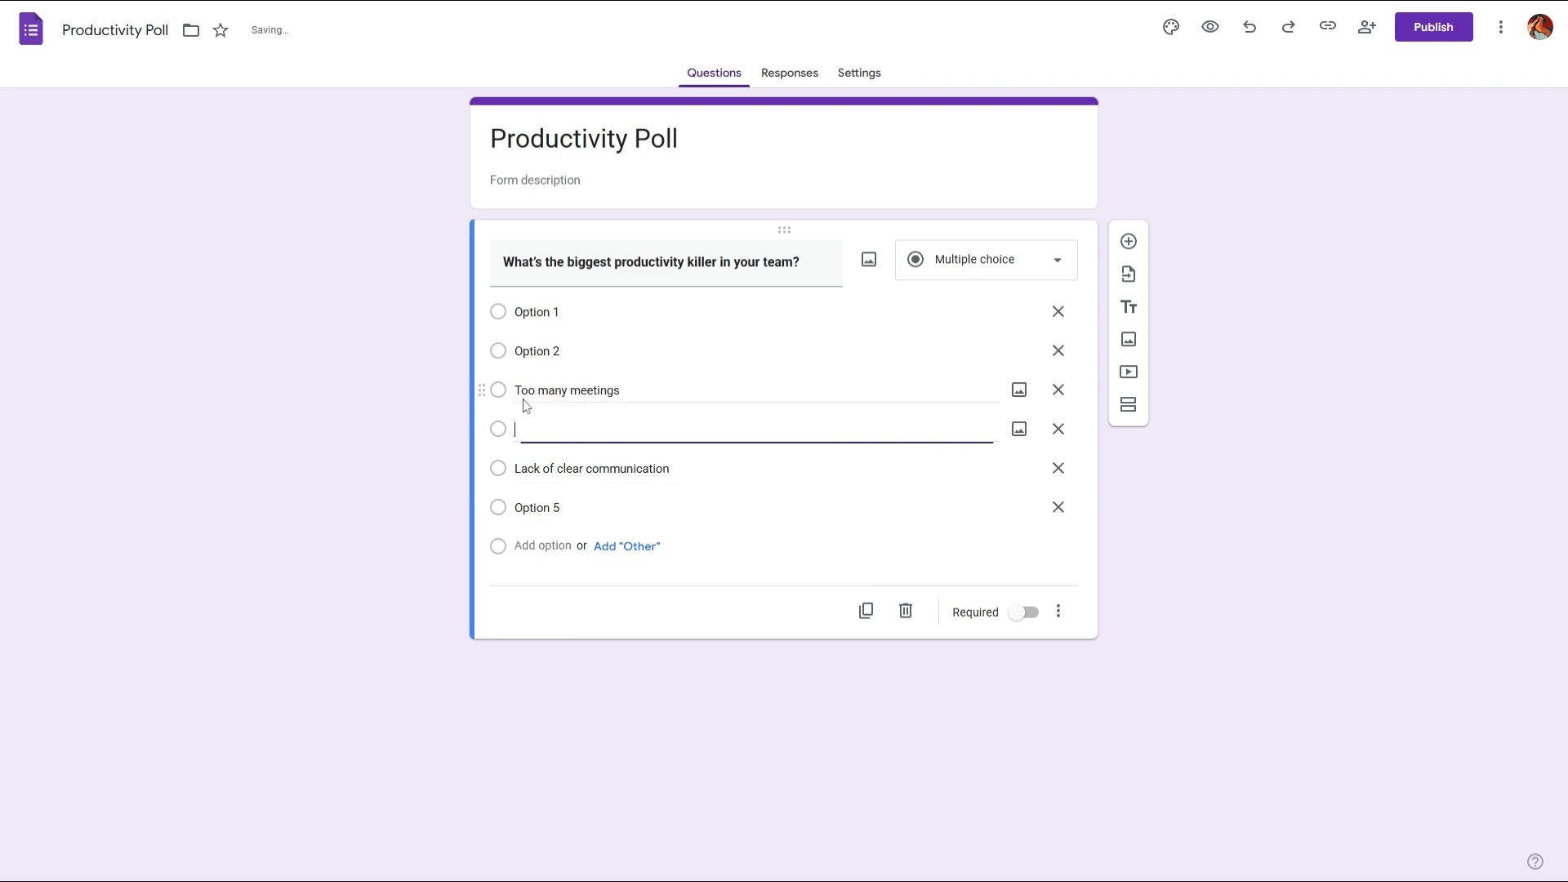
pyautogui.click(556, 364)
pyautogui.write('Distractions and interruptions')
pyautogui.press('Return')
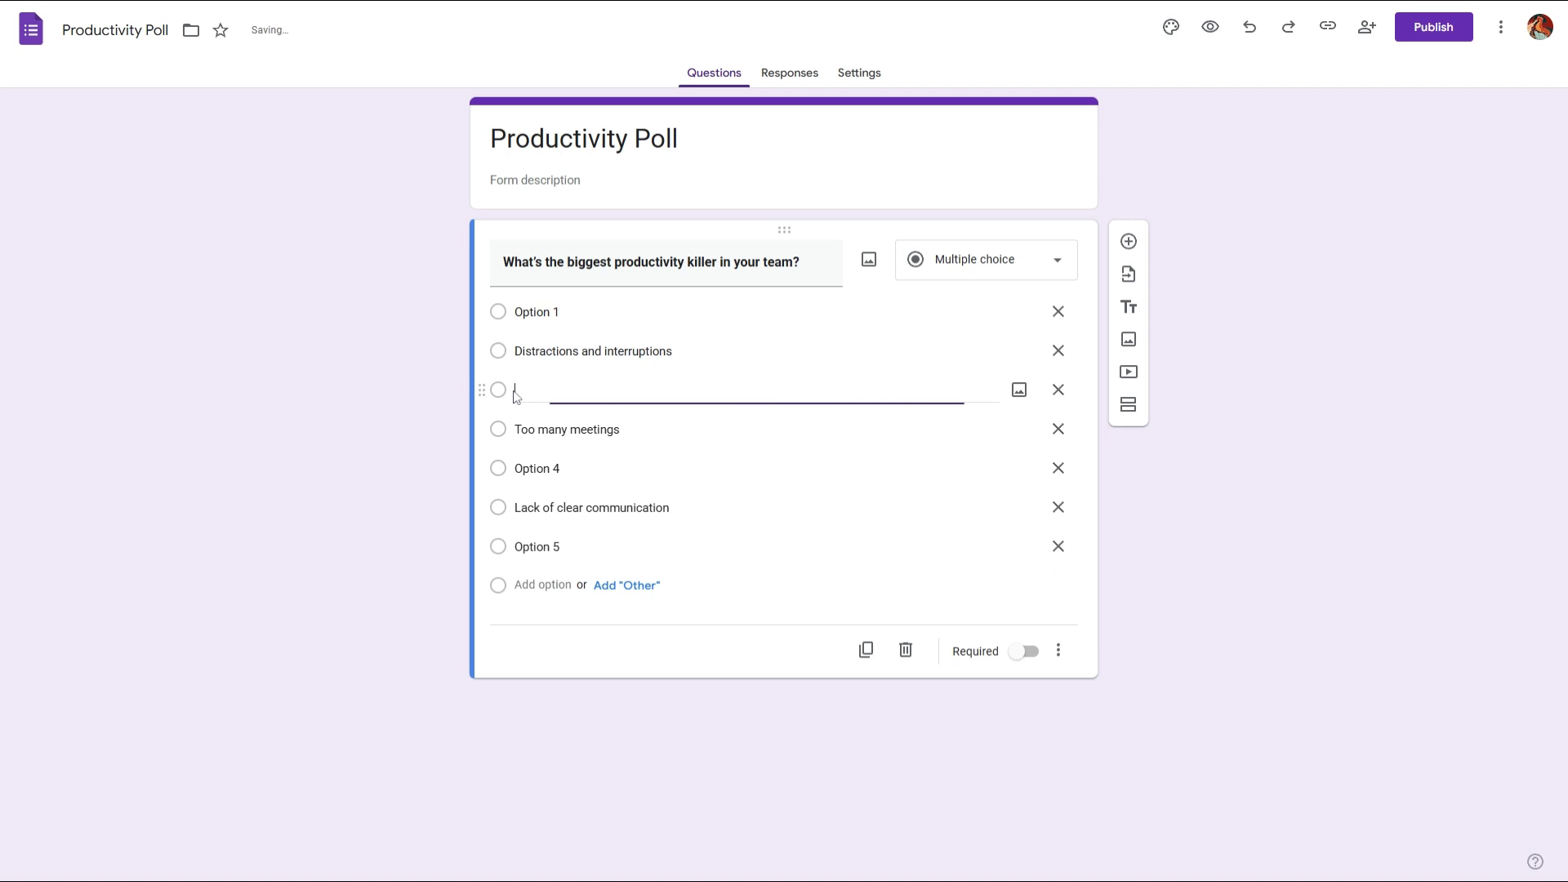
pyautogui.click(537, 312)
pyautogui.write('Poor task management')
pyautogui.press('Return')
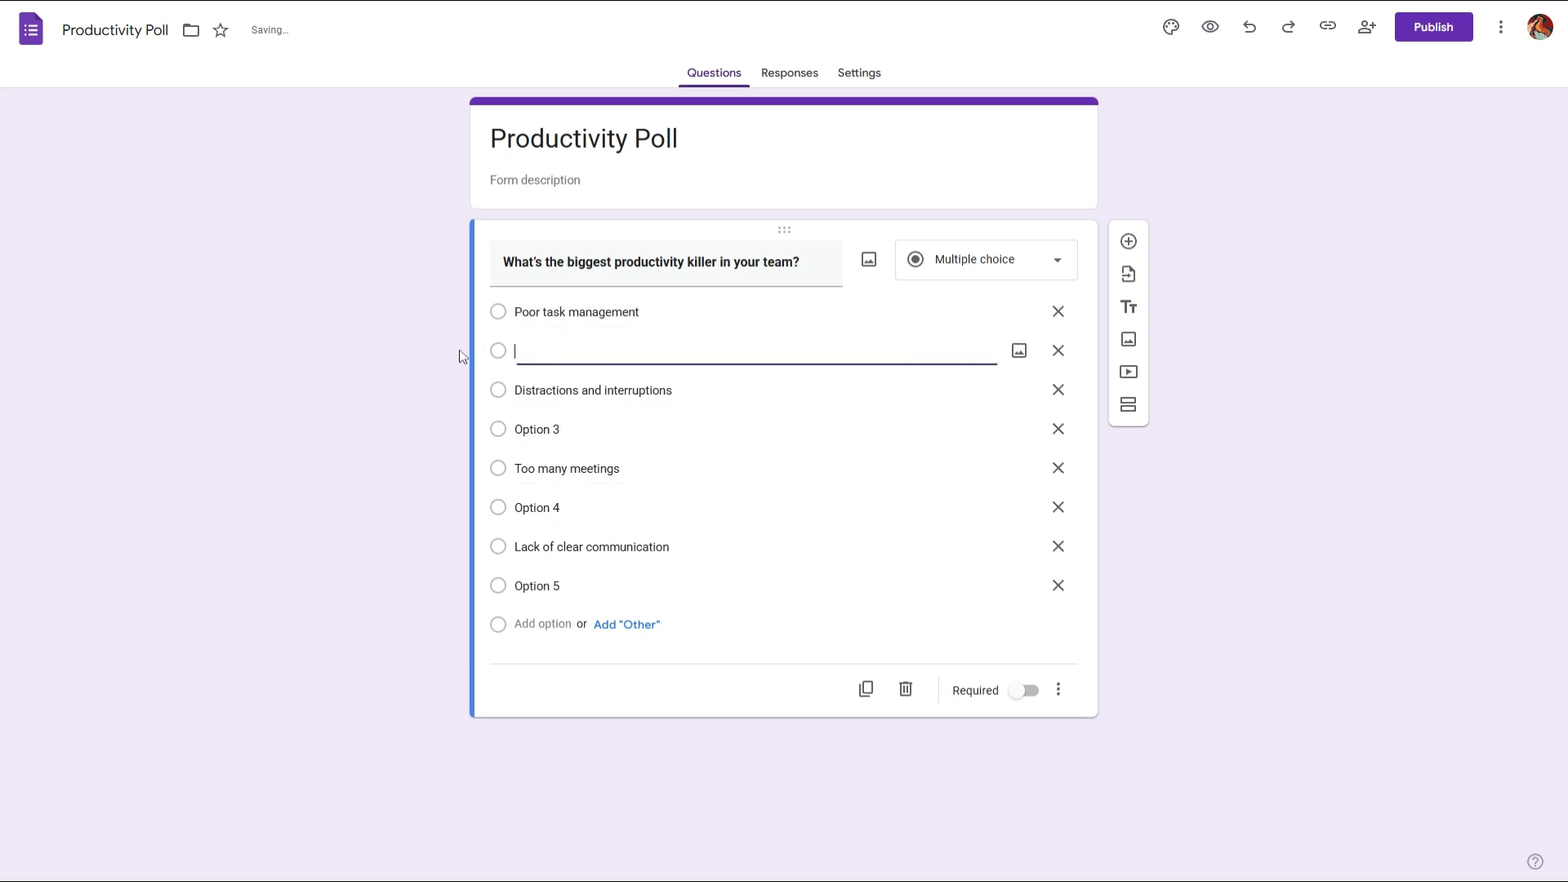
# Delete the leftover empty options, add an Other choice, and make the question required.
pyautogui.click(1058, 350)
pyautogui.click(1058, 392)
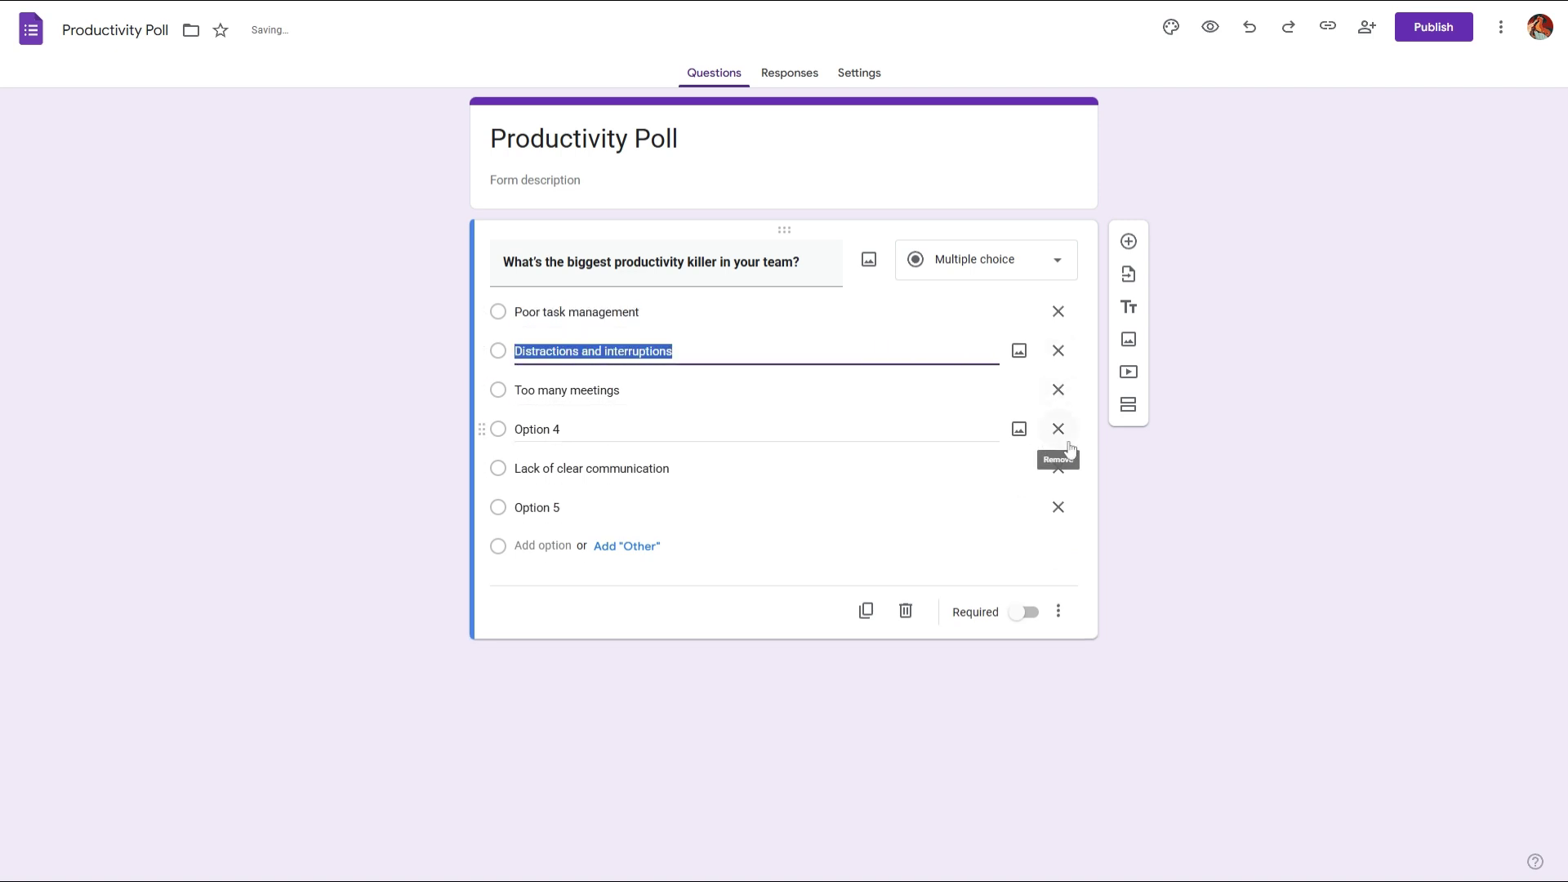
pyautogui.click(1058, 430)
pyautogui.click(1058, 468)
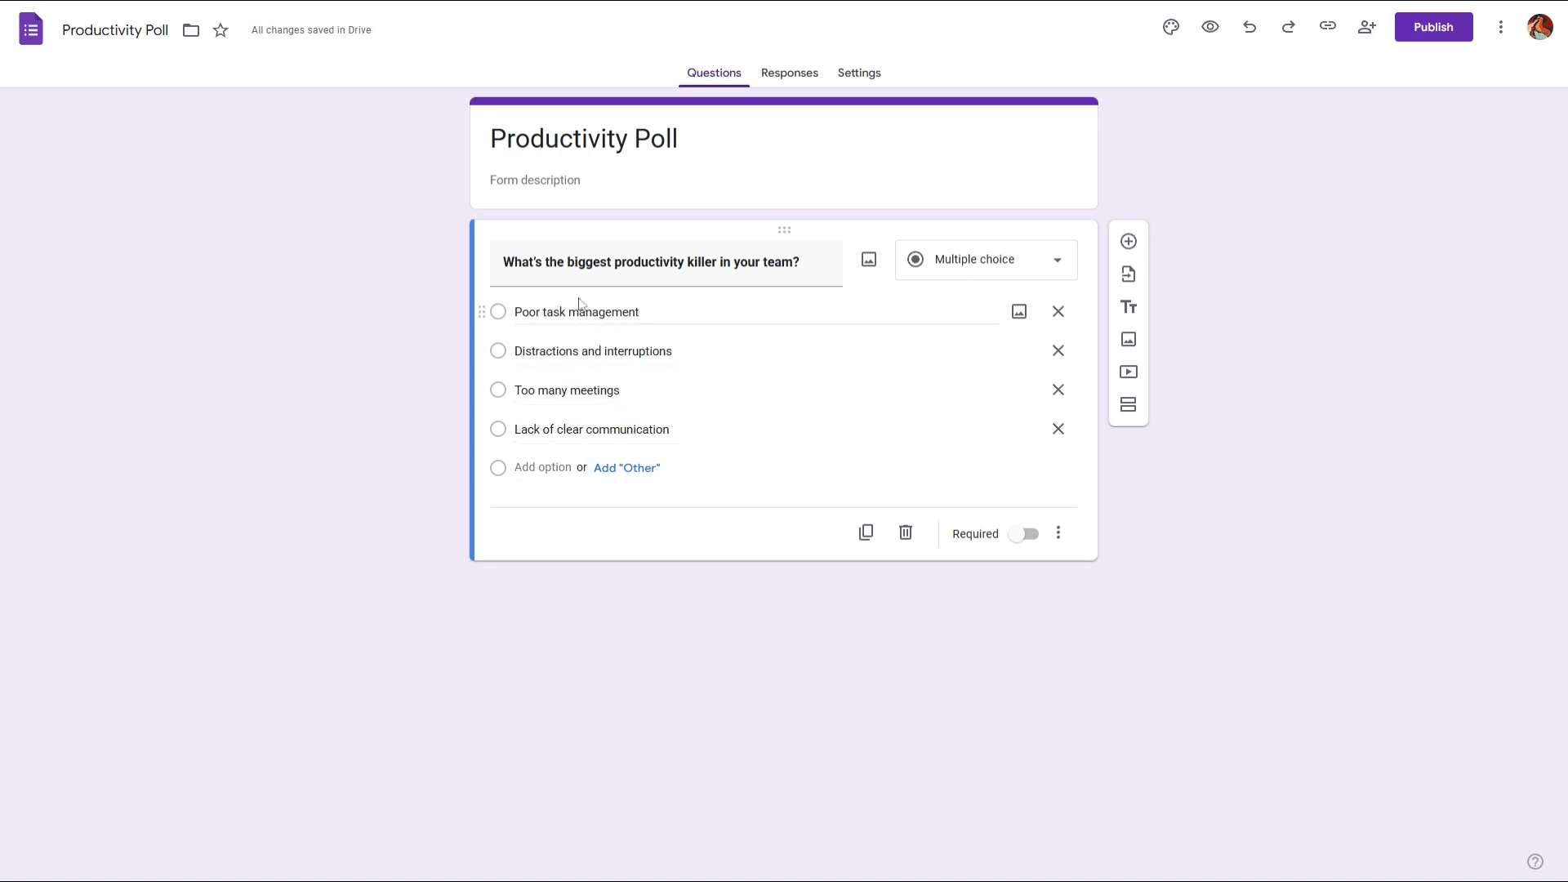
pyautogui.click(627, 468)
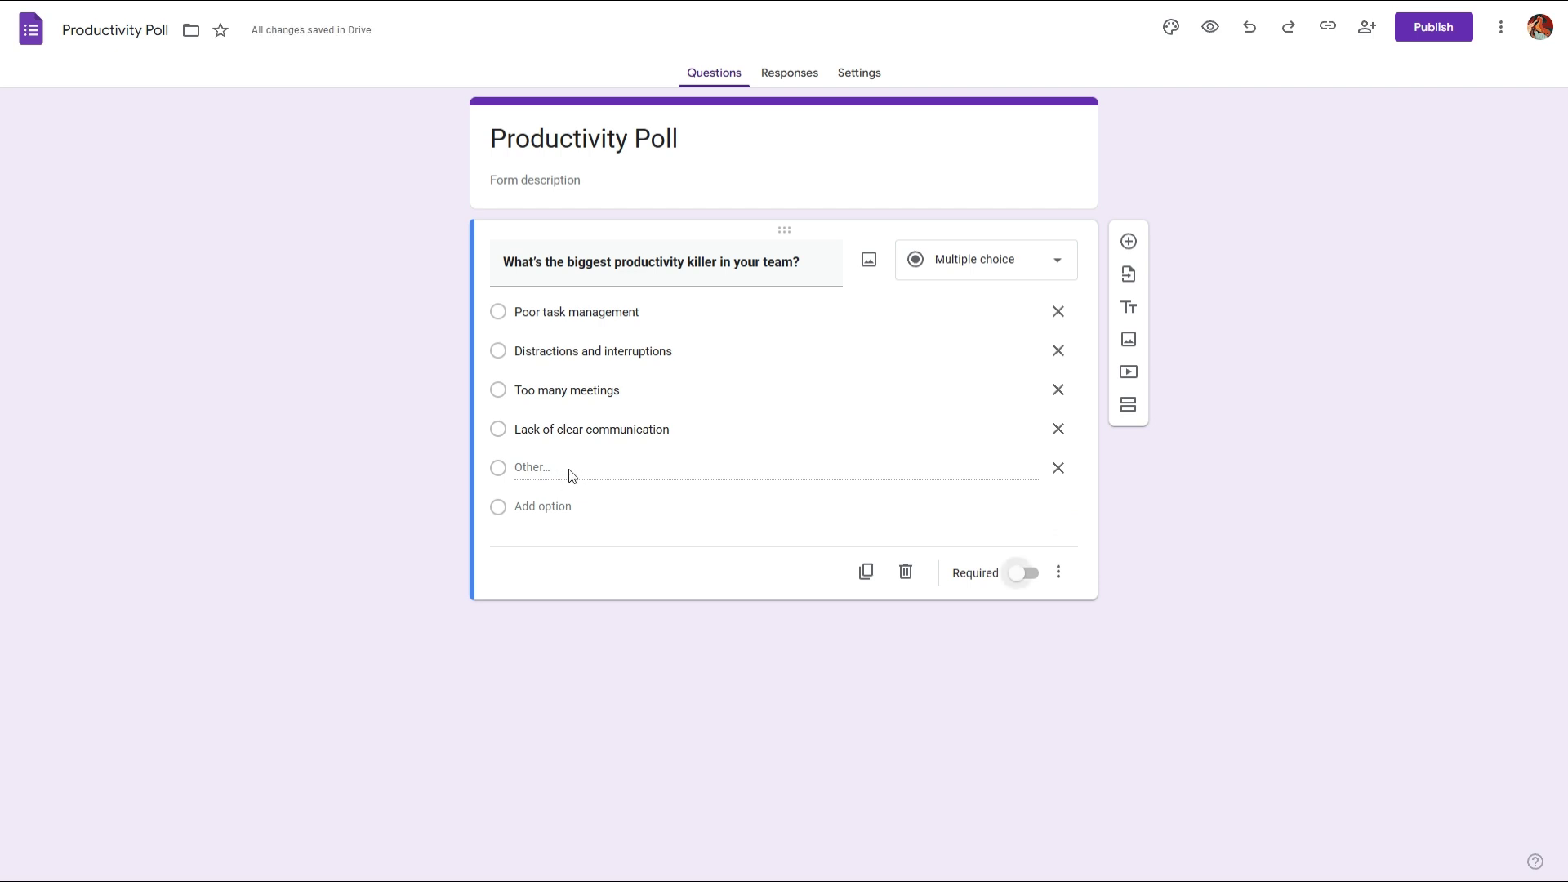
pyautogui.click(1021, 575)
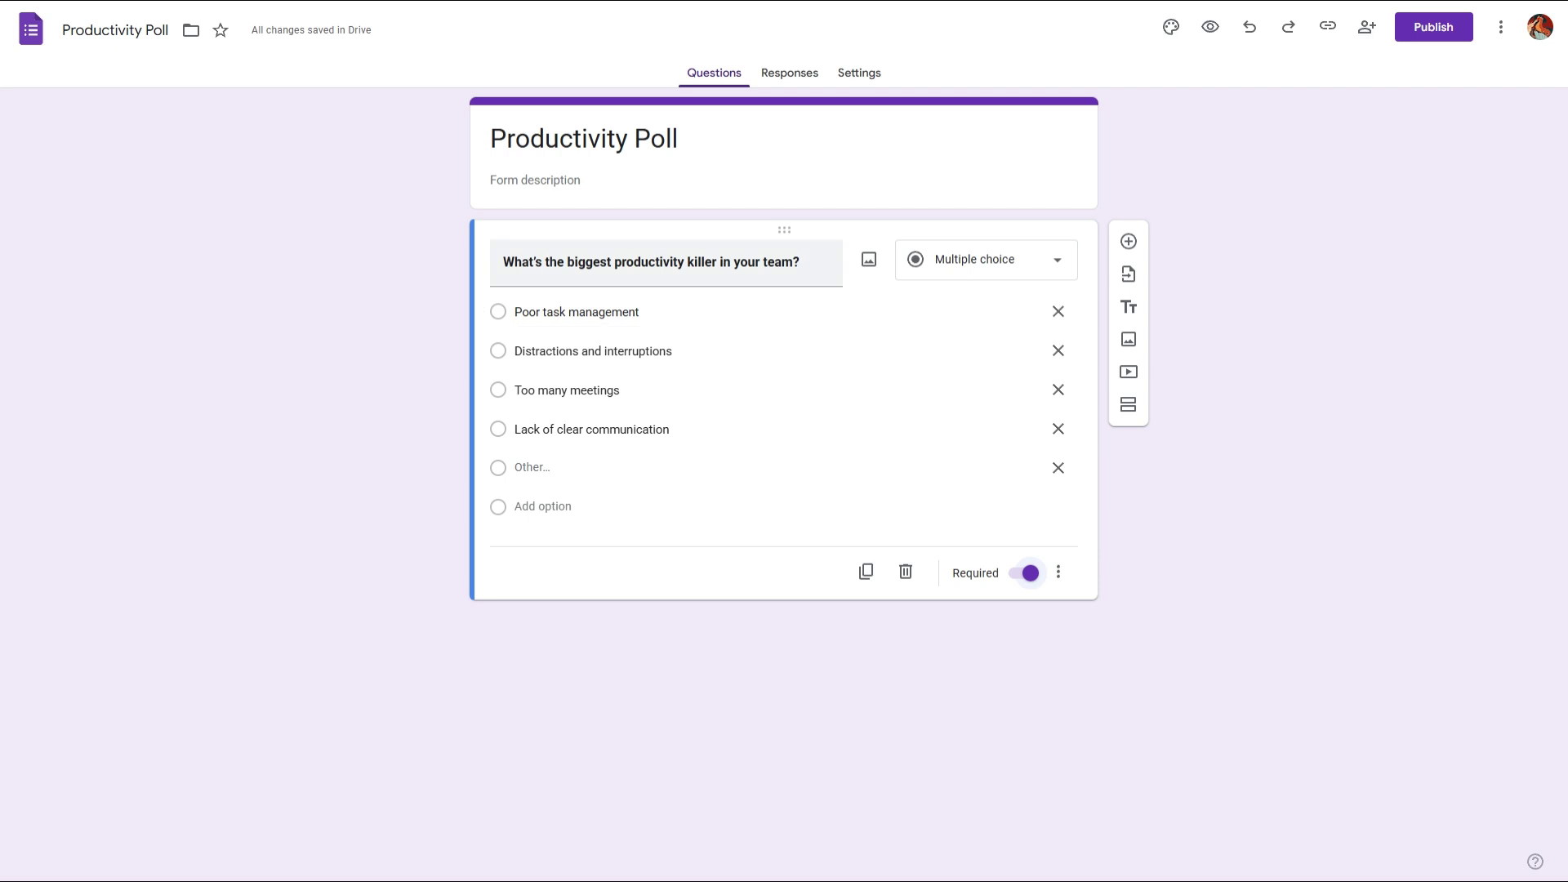
# Set the form header to the blue abstract Work and School image.
pyautogui.click(1170, 27)
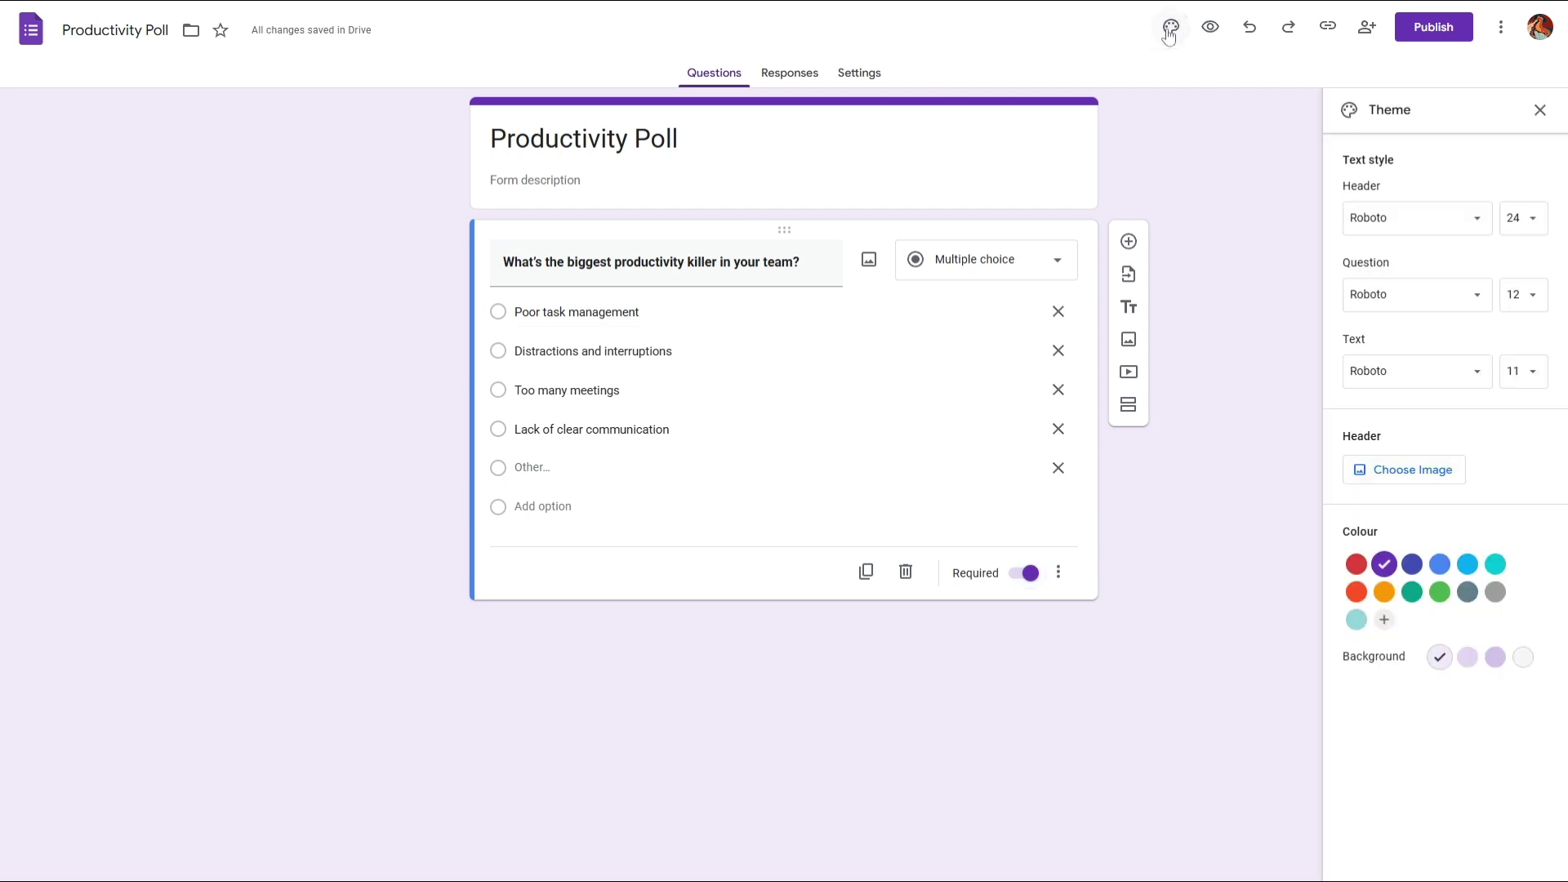
pyautogui.click(1391, 470)
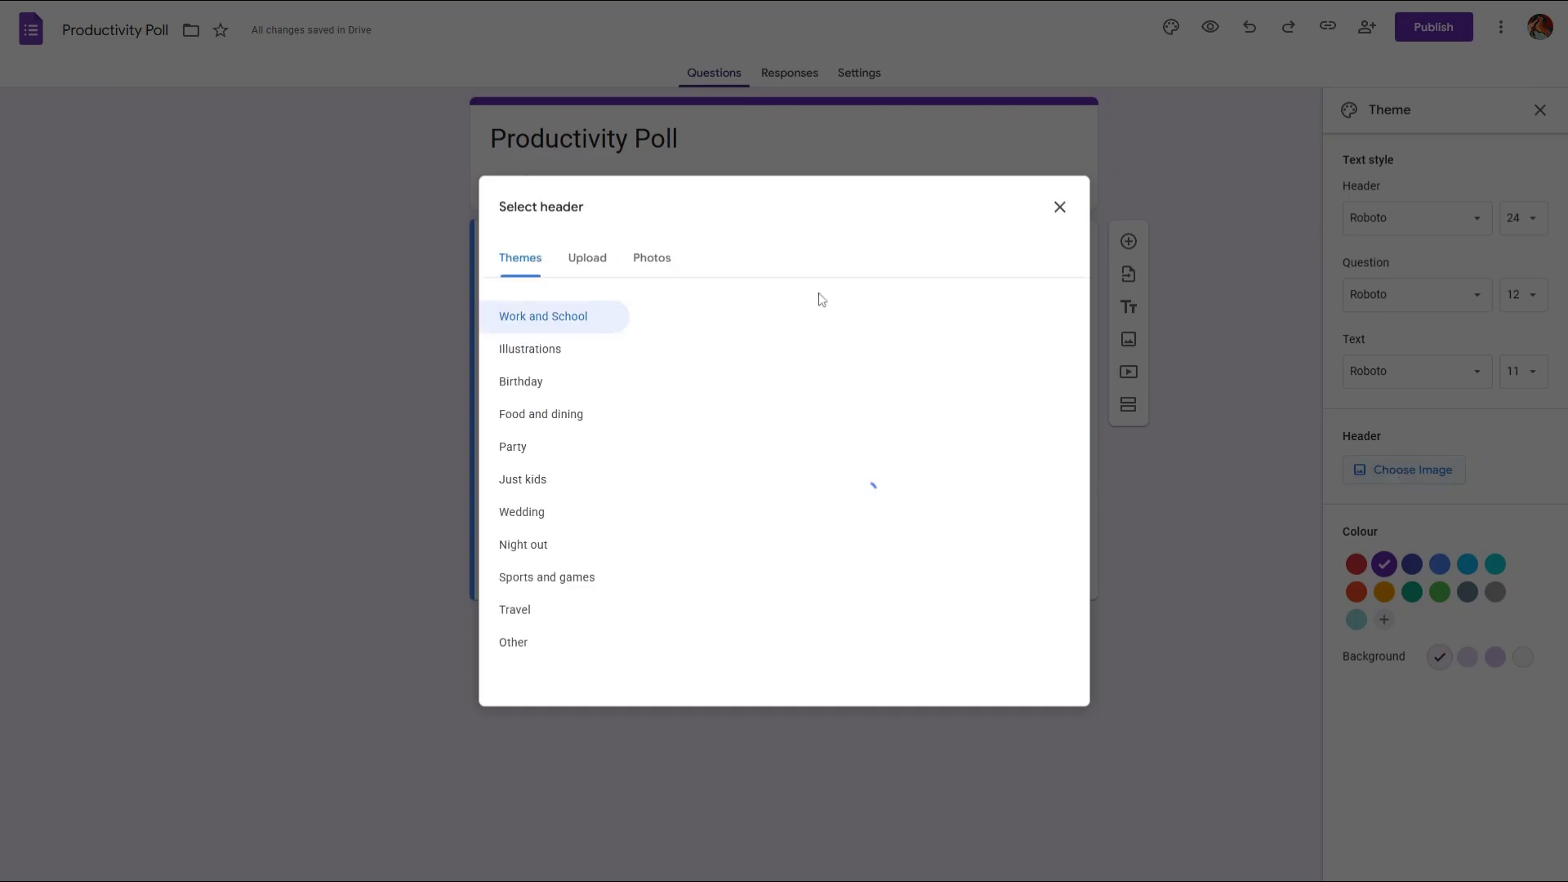
pyautogui.click(860, 373)
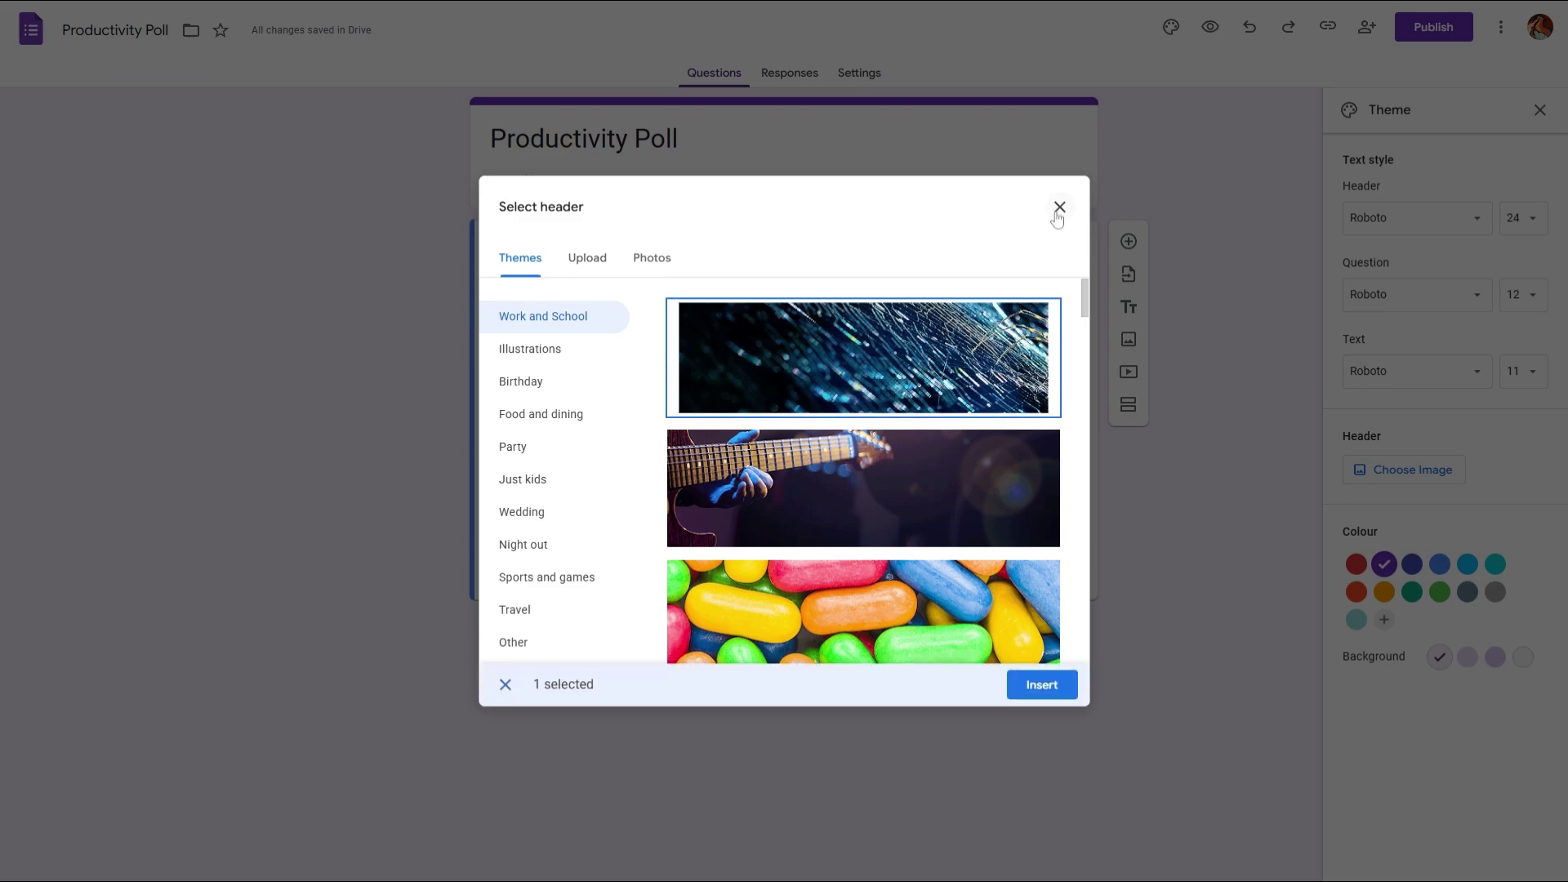
pyautogui.click(1028, 684)
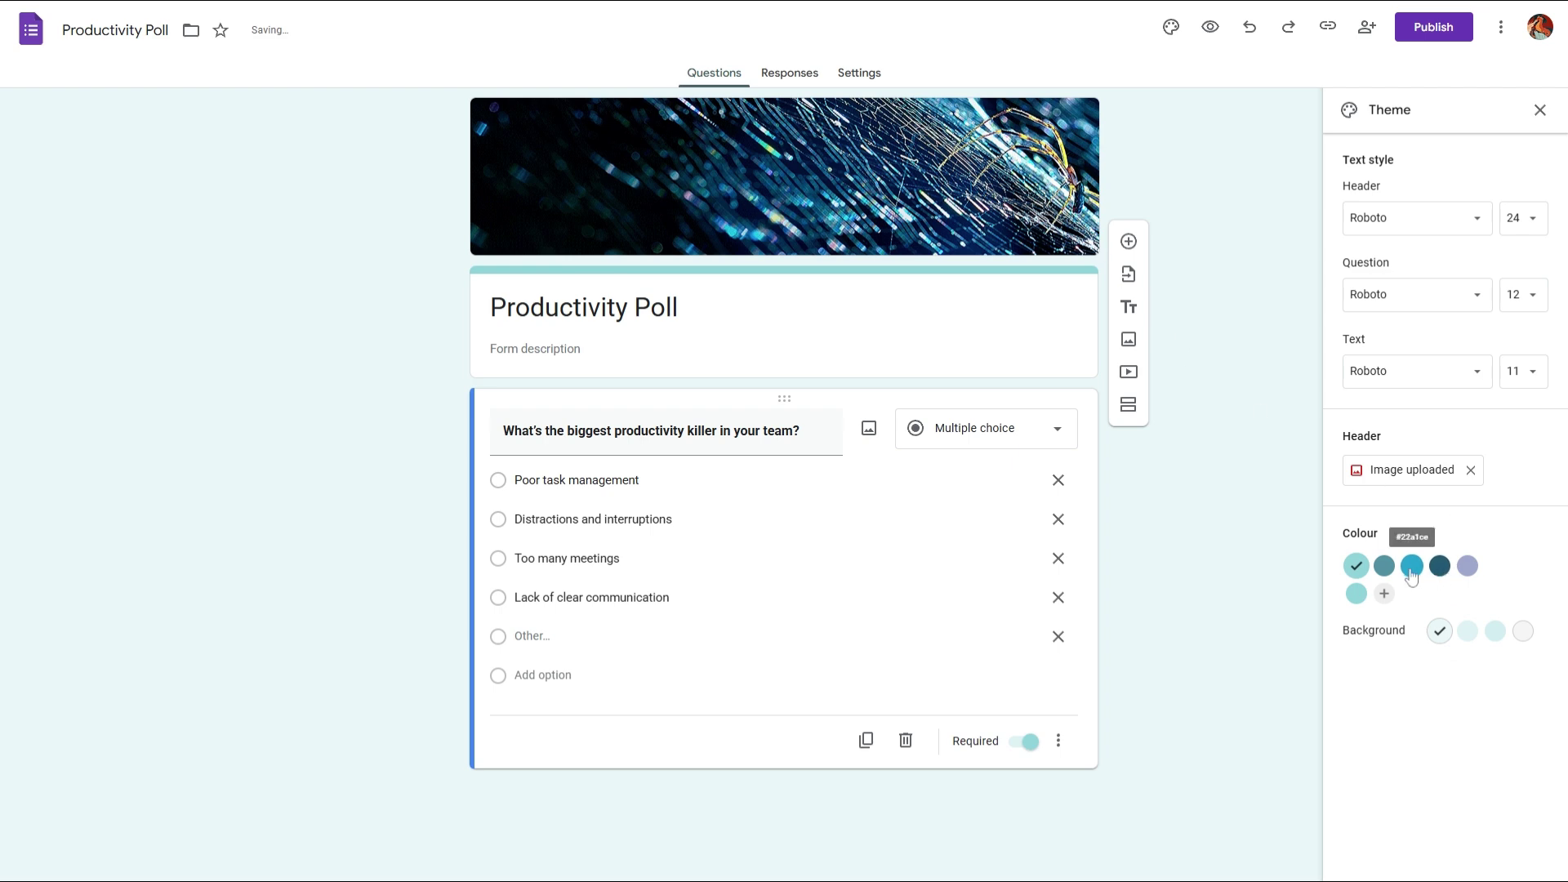
# Switch the theme colour to lavender, keeping the Roboto header font.
pyautogui.click(1467, 566)
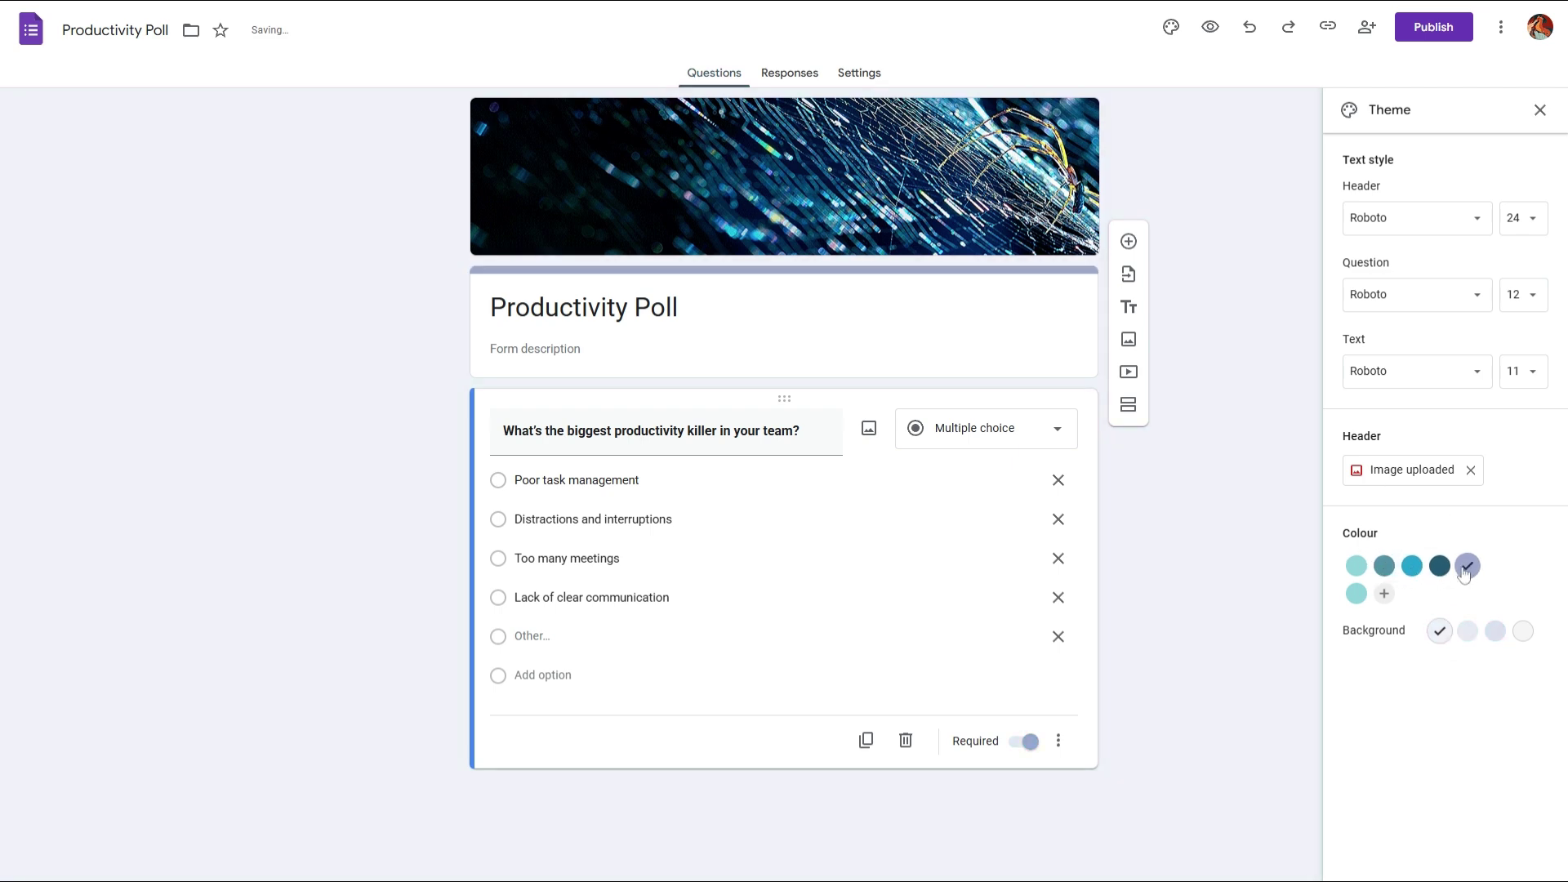
pyautogui.click(1437, 225)
pyautogui.click(1445, 211)
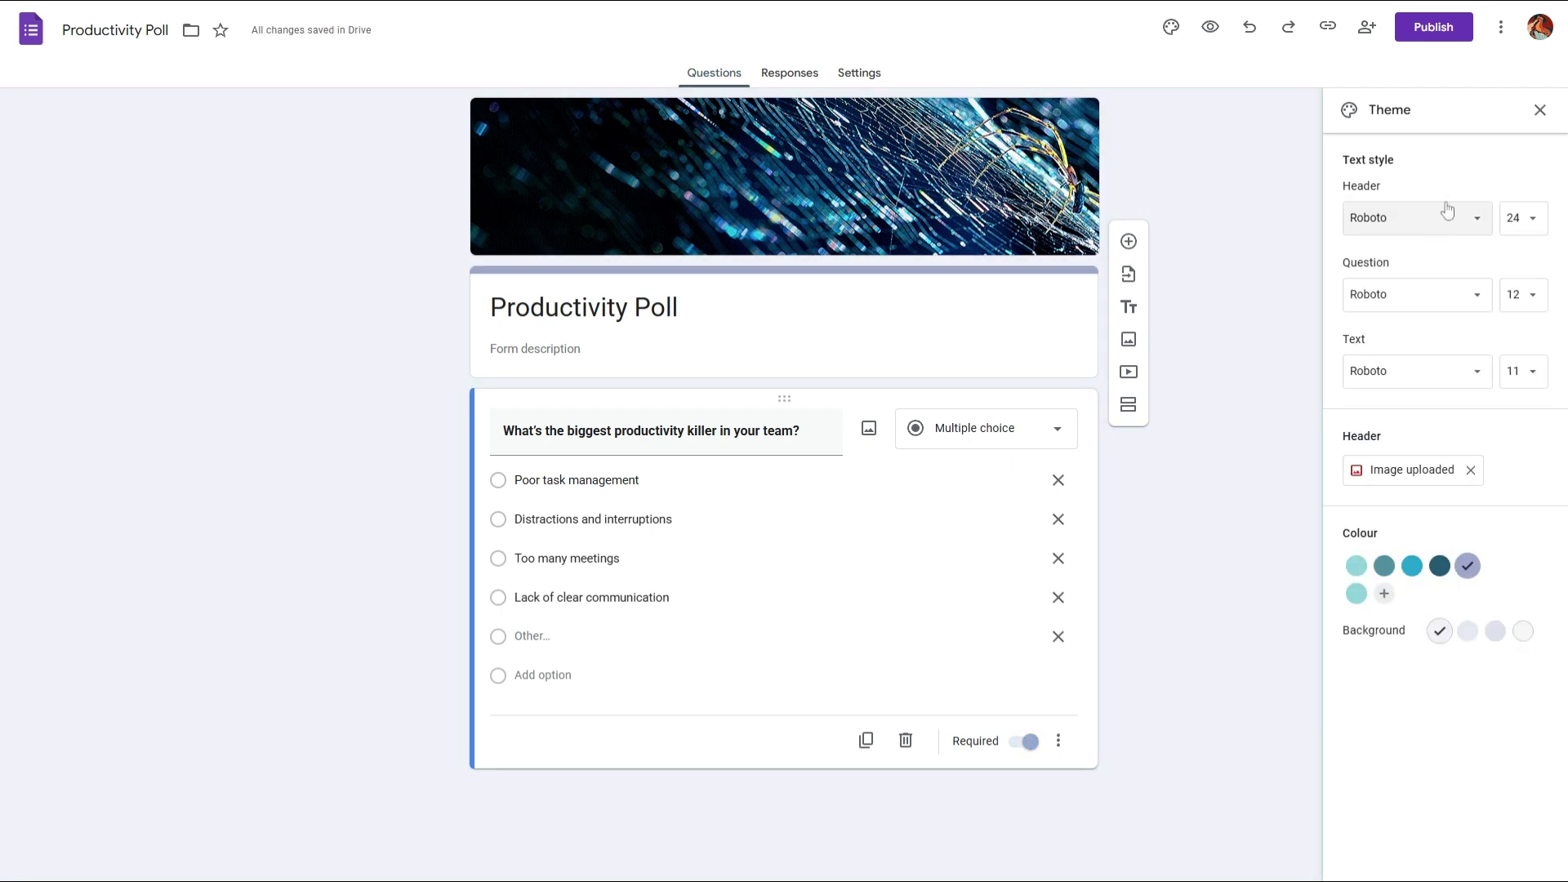
pyautogui.click(1540, 111)
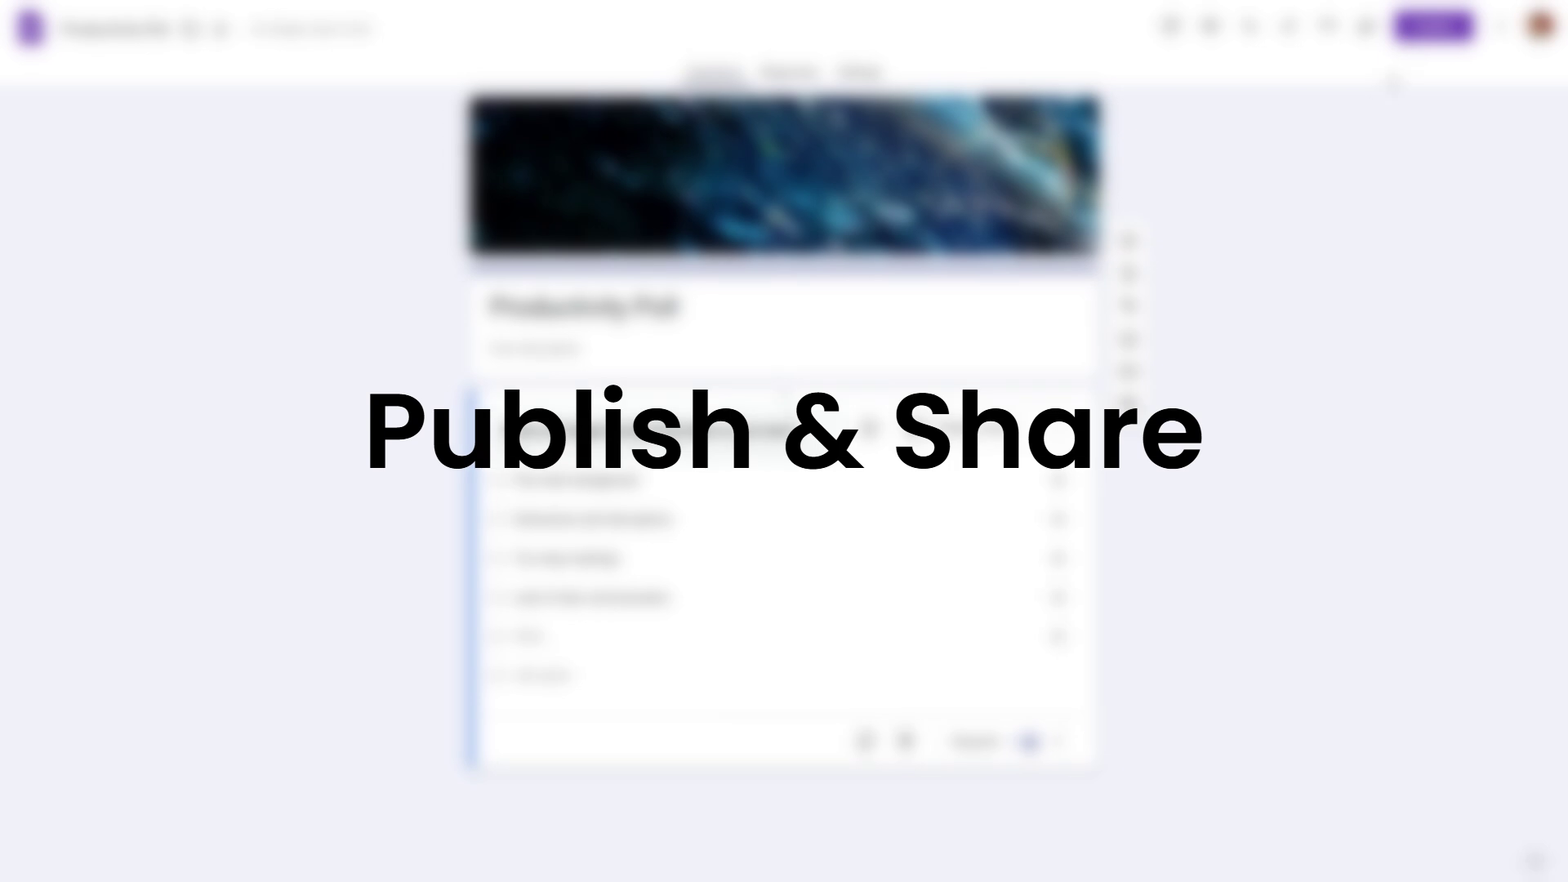
# Publish the poll with responder access set to Anyone with the link.
pyautogui.click(1425, 27)
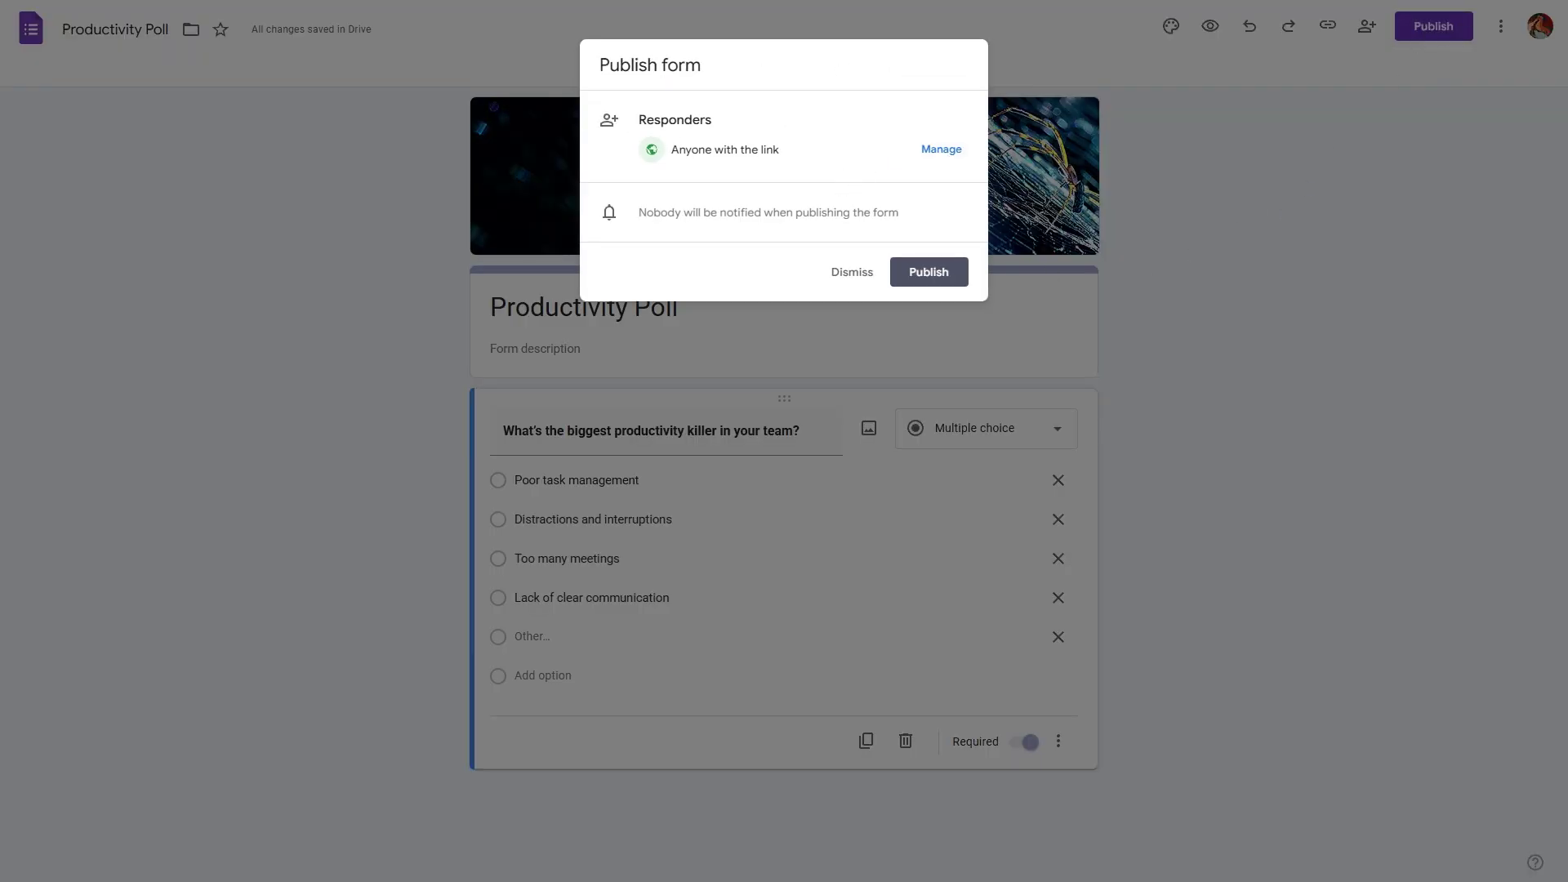
pyautogui.click(935, 152)
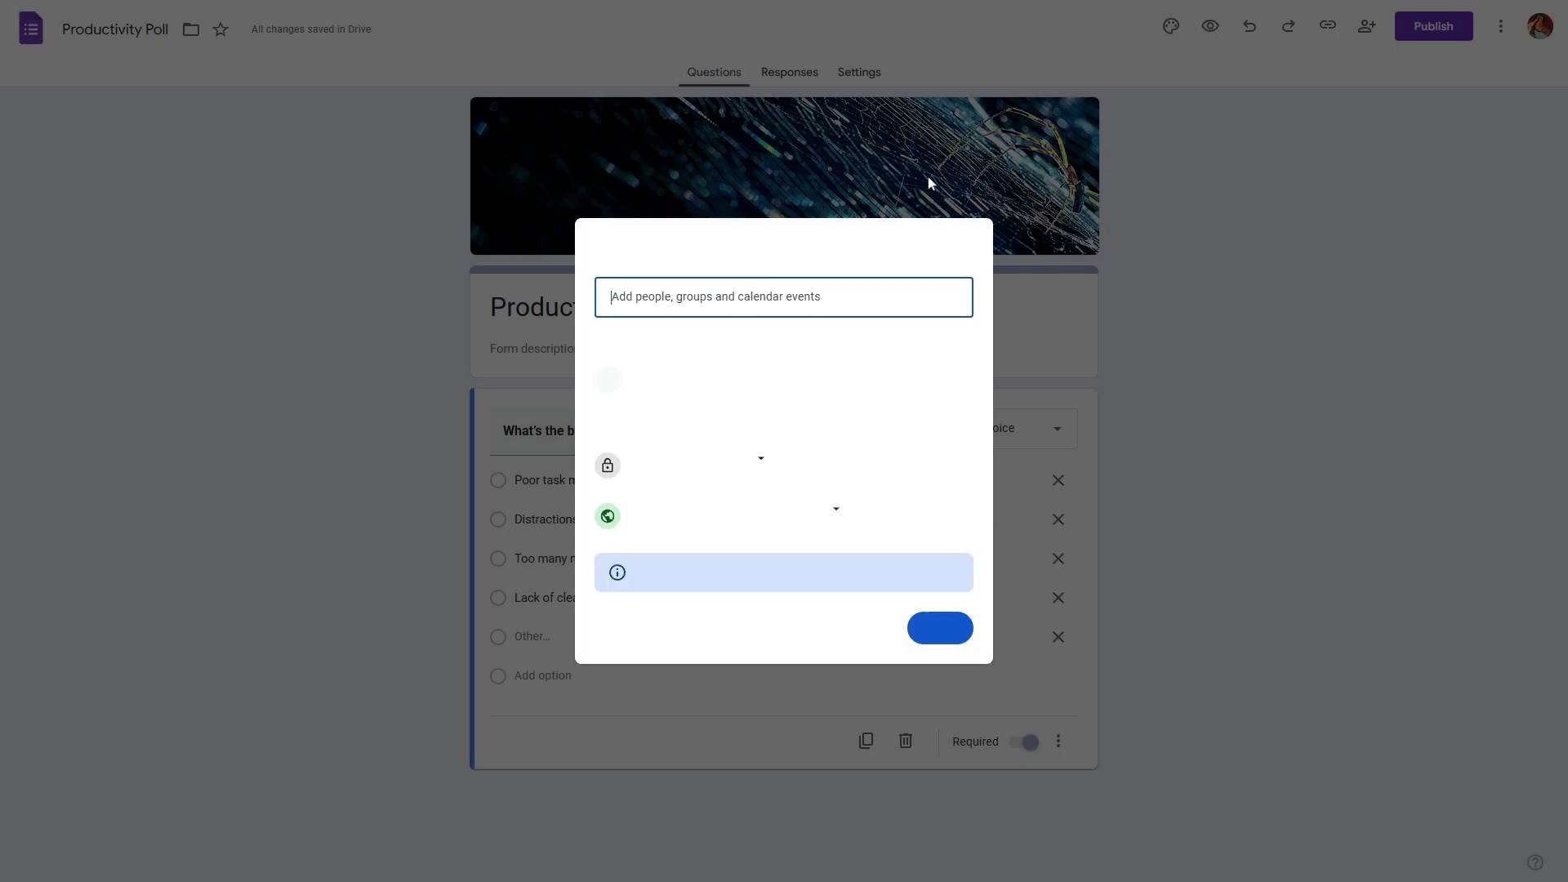
pyautogui.click(833, 510)
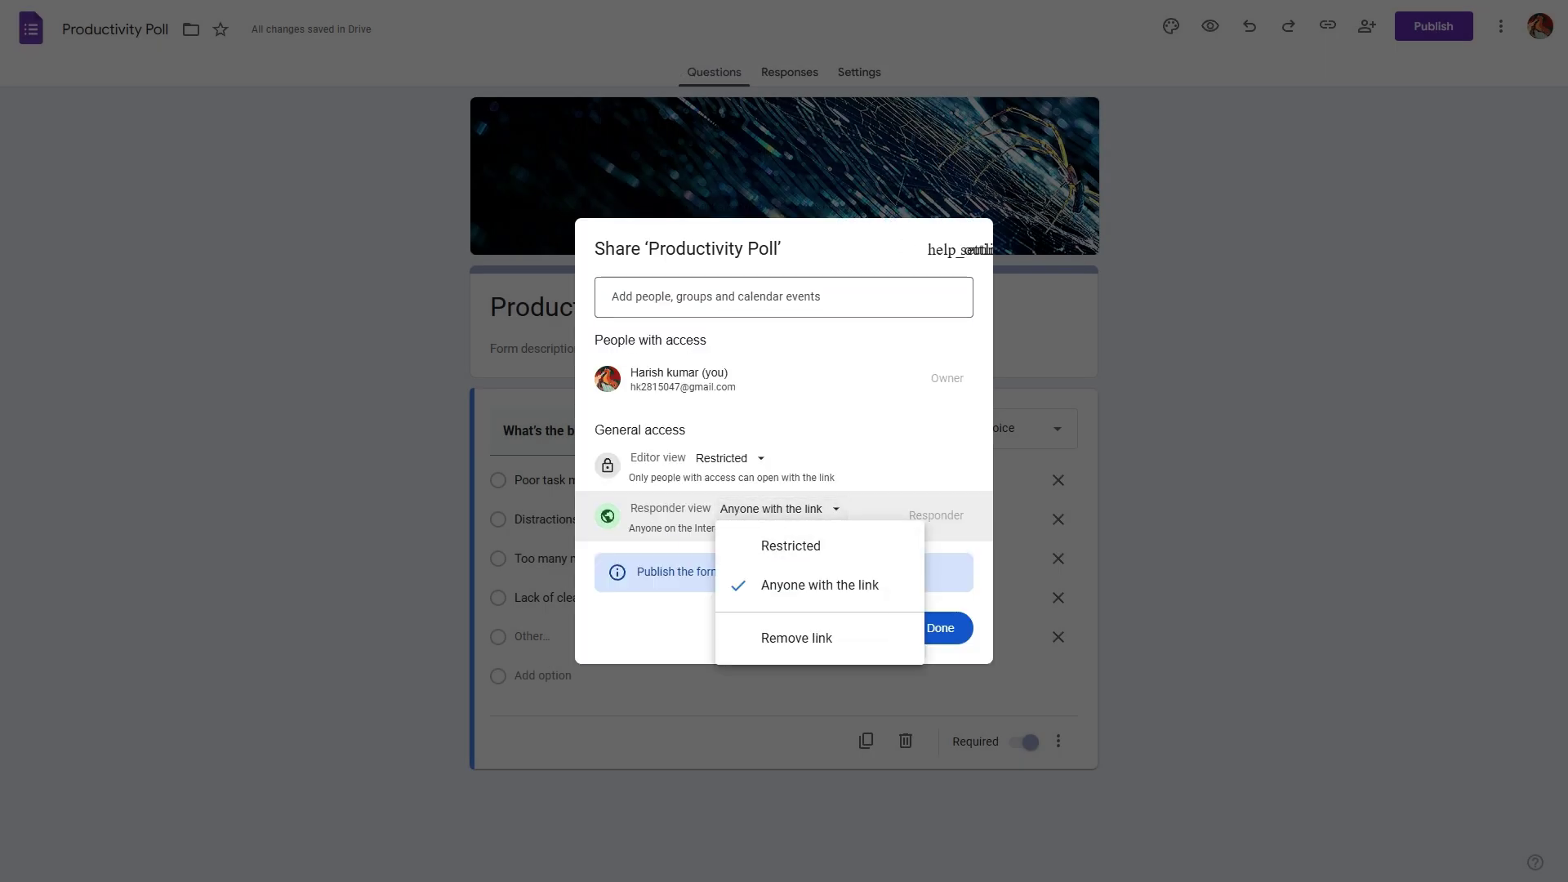
pyautogui.click(829, 596)
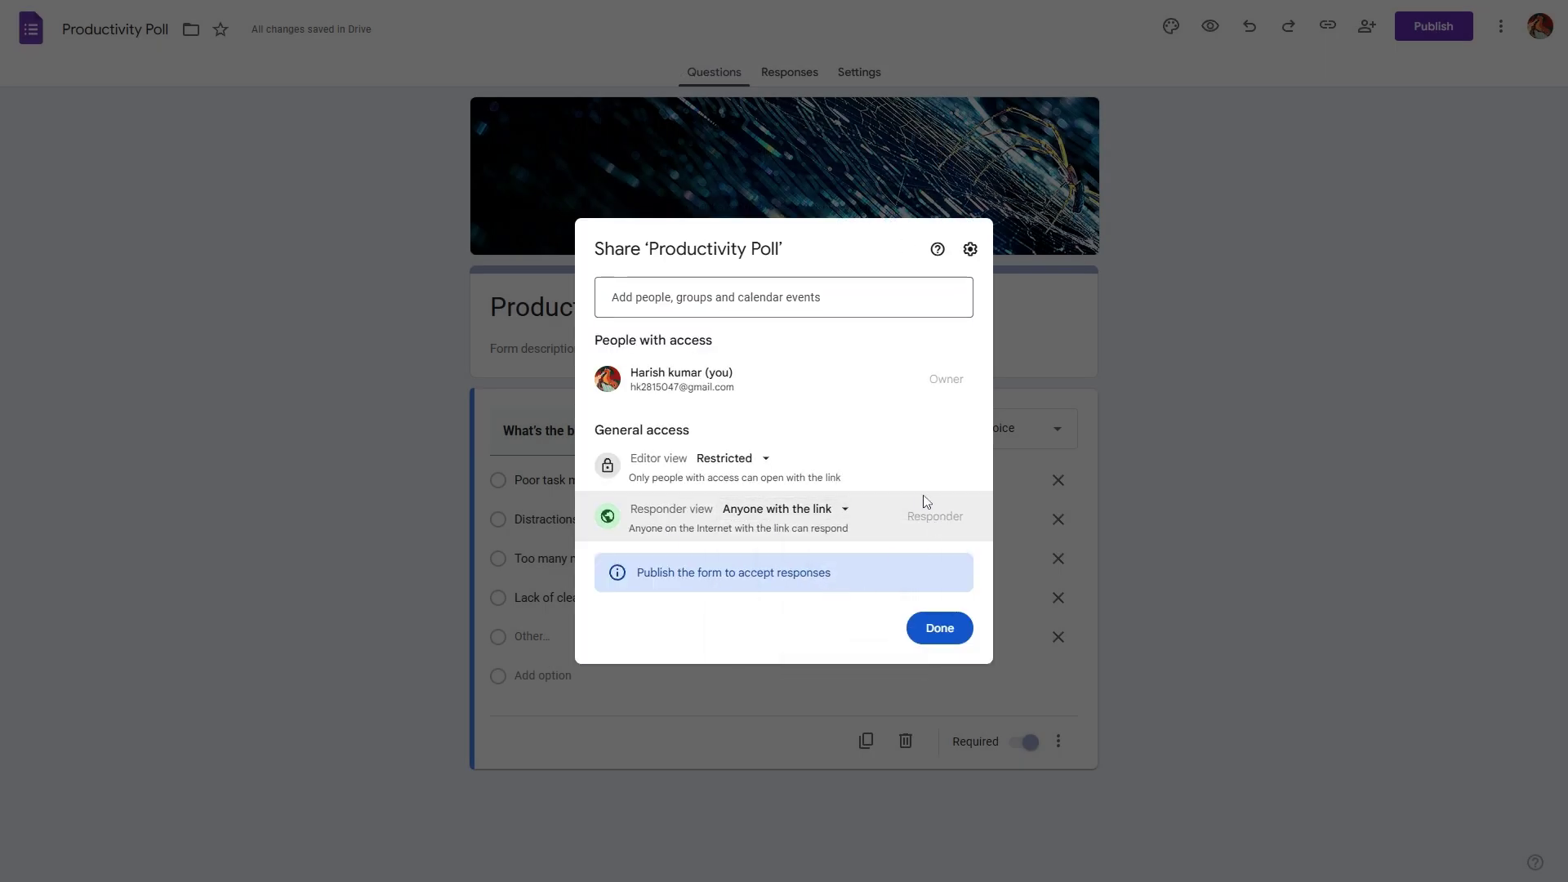
pyautogui.click(817, 510)
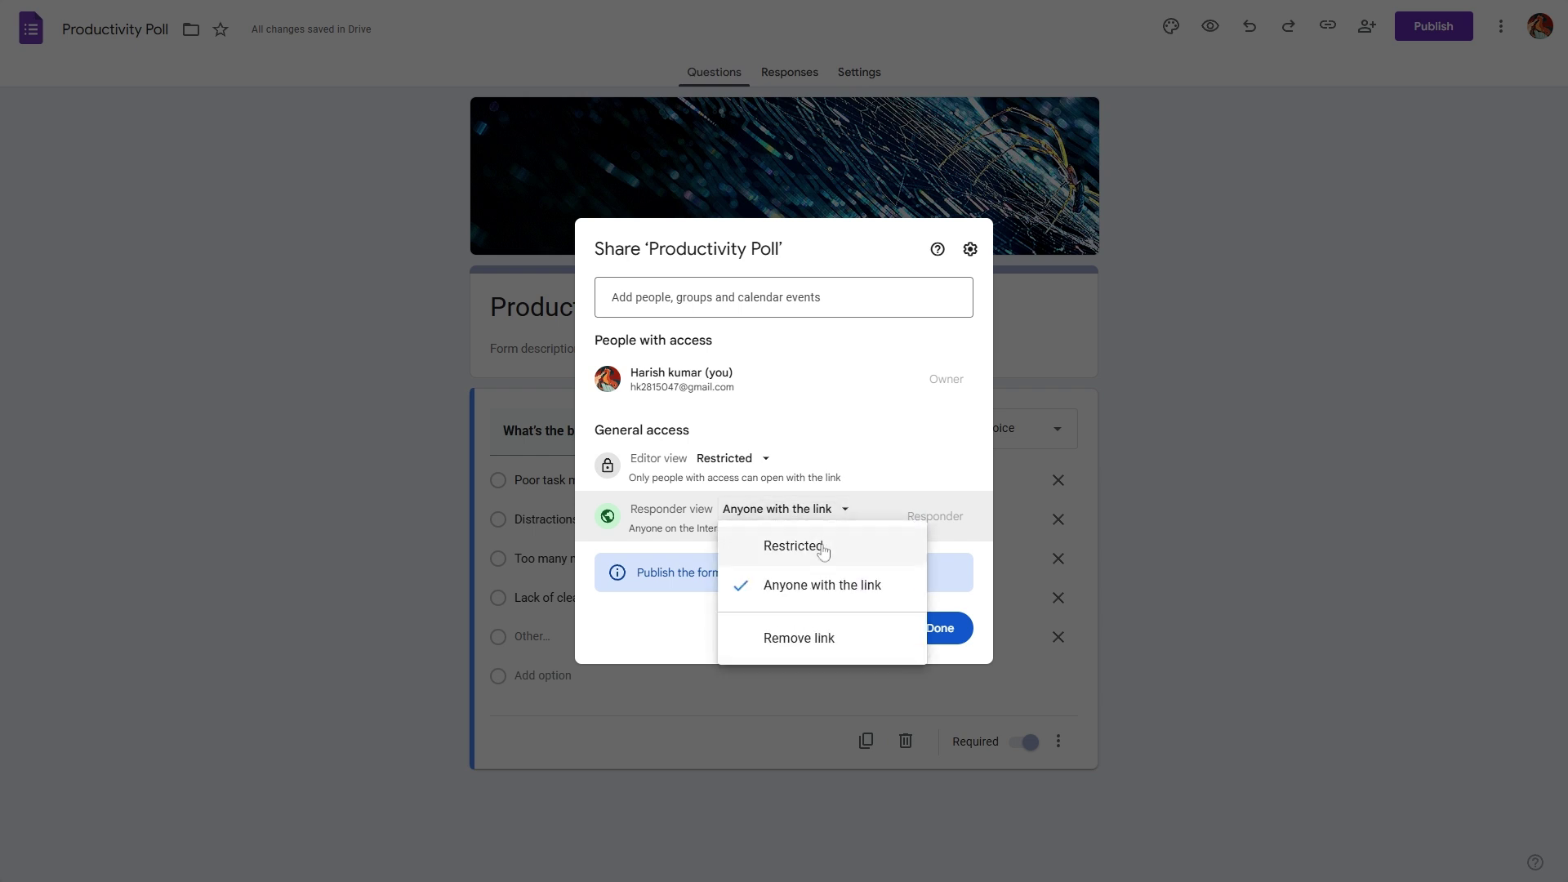
pyautogui.click(836, 587)
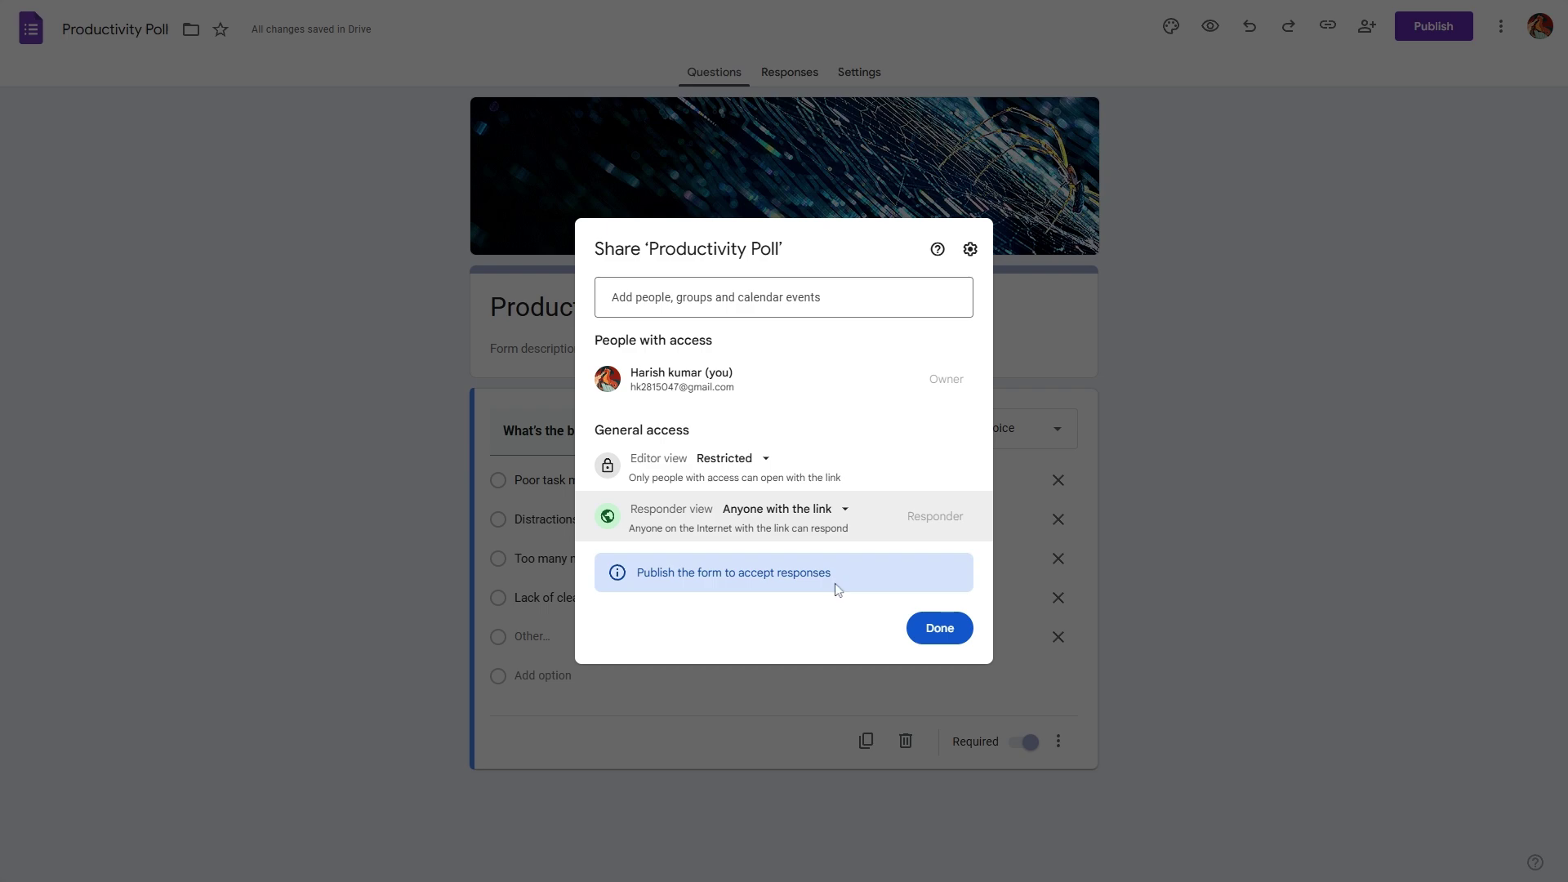
pyautogui.click(939, 628)
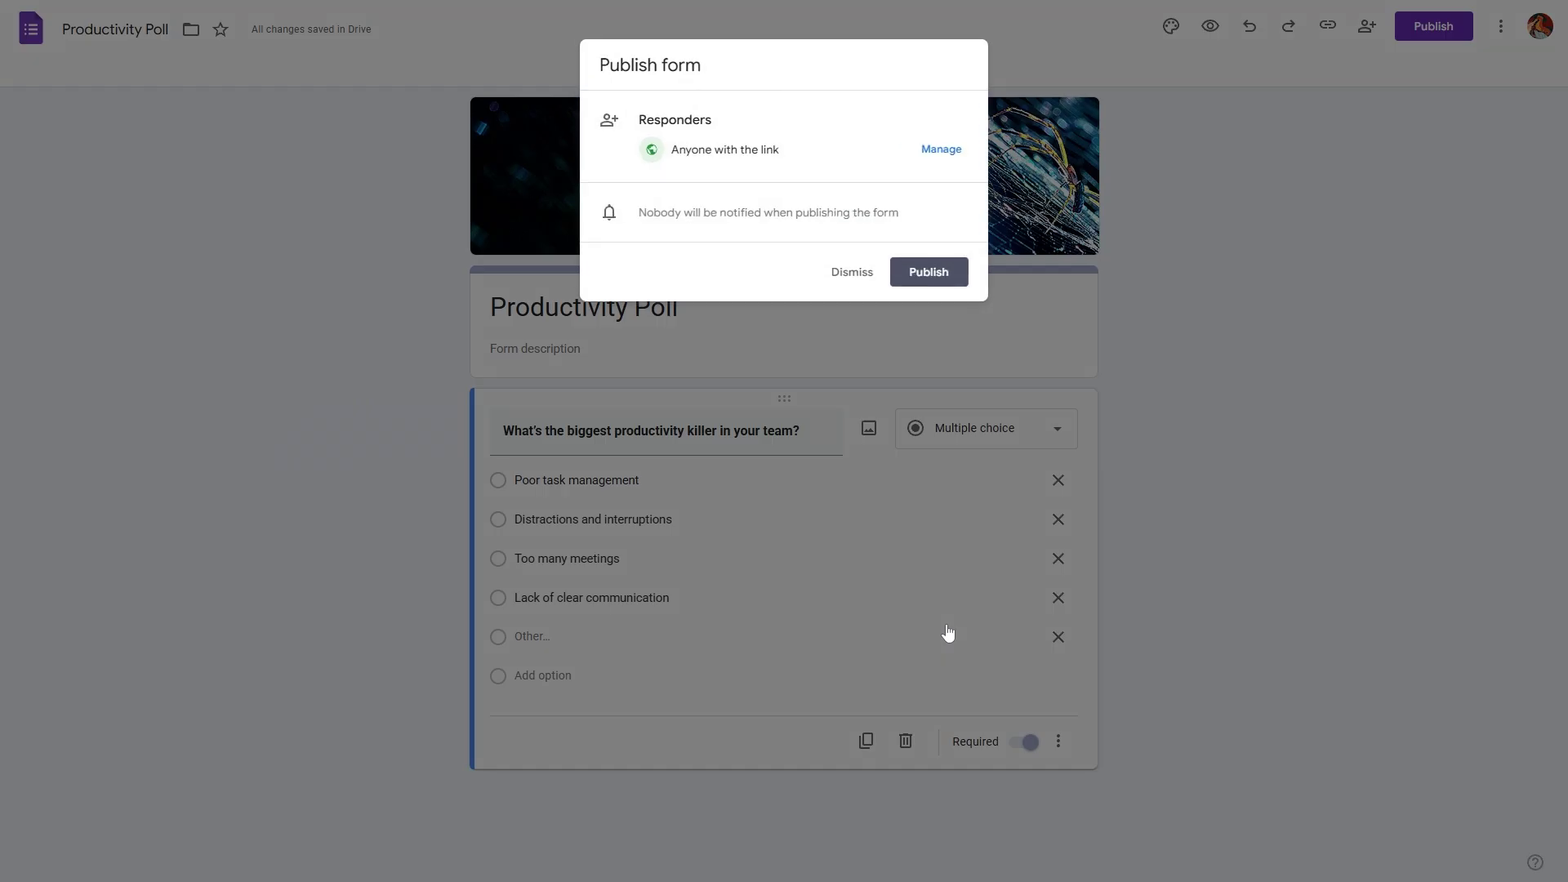
pyautogui.click(950, 274)
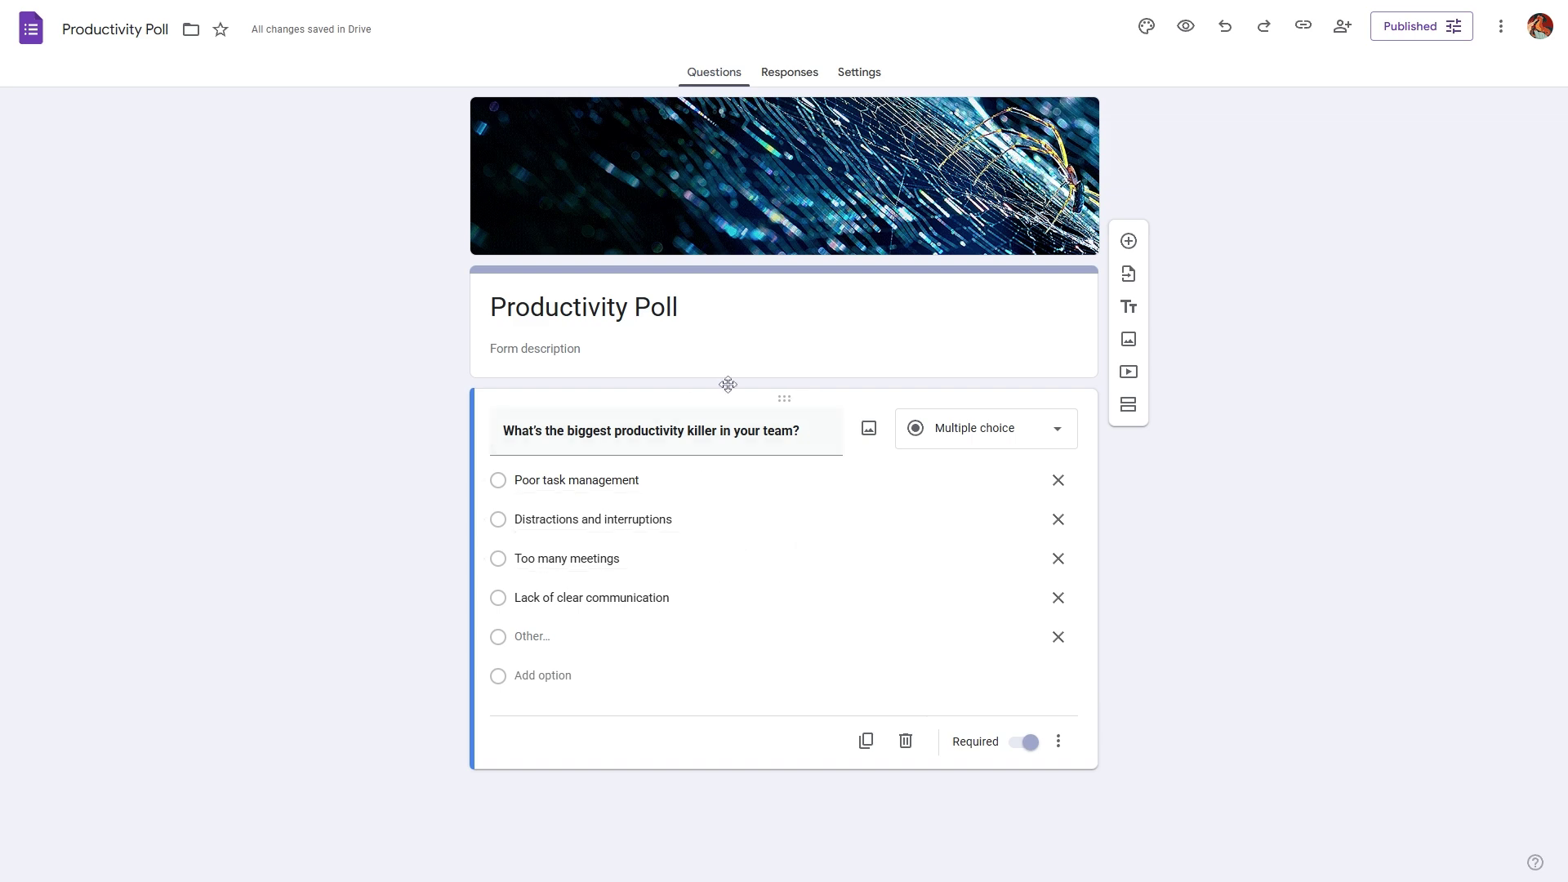
# In Settings, keep the Form defaults email collection on Do not collect.
pyautogui.click(857, 79)
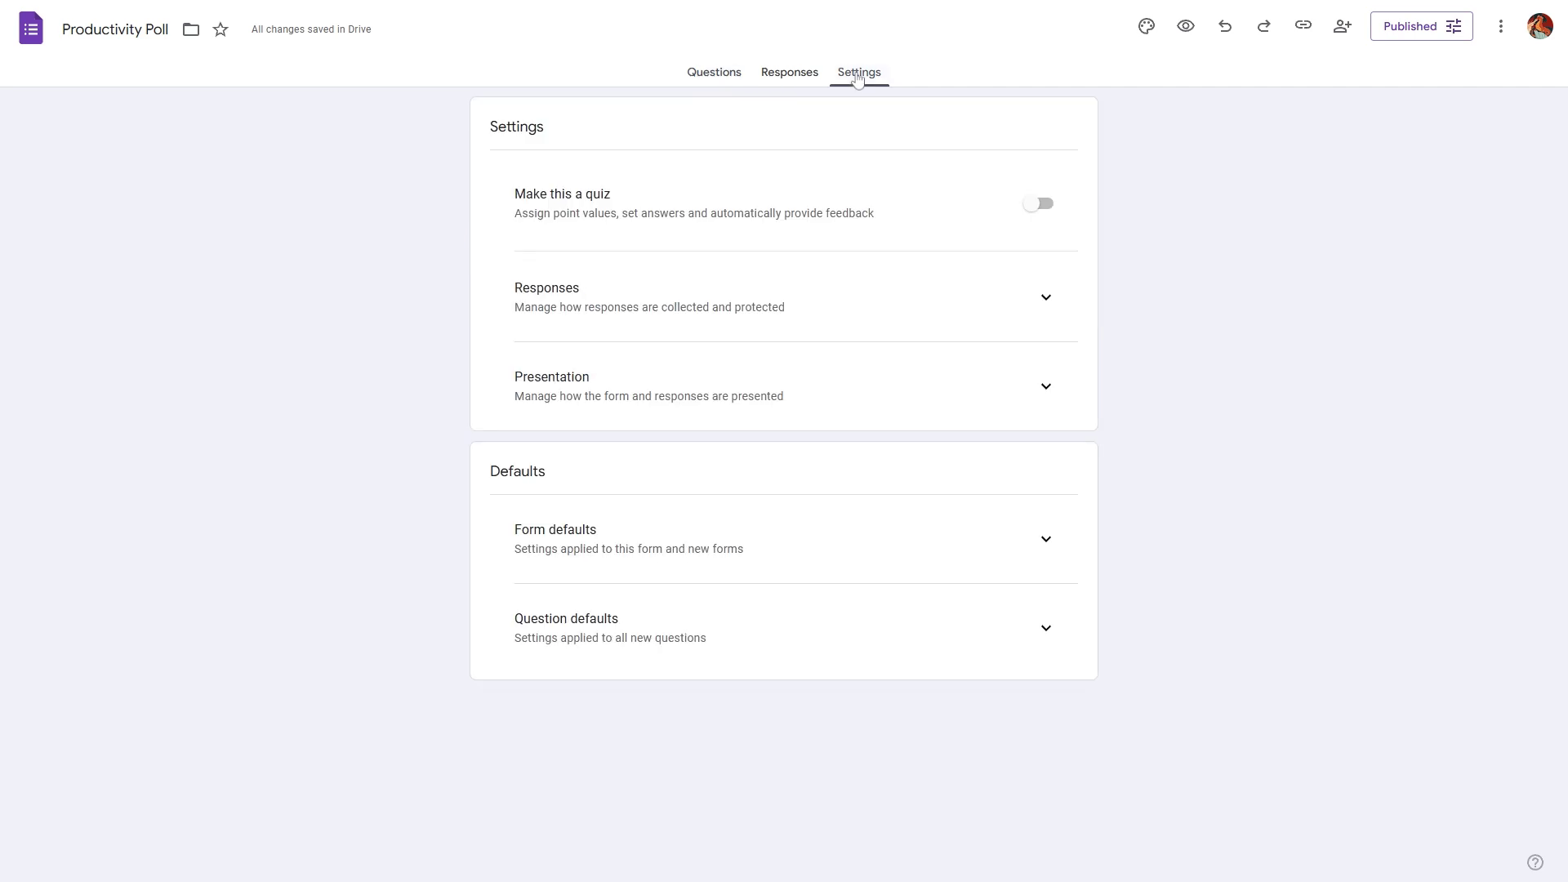
pyautogui.click(1045, 540)
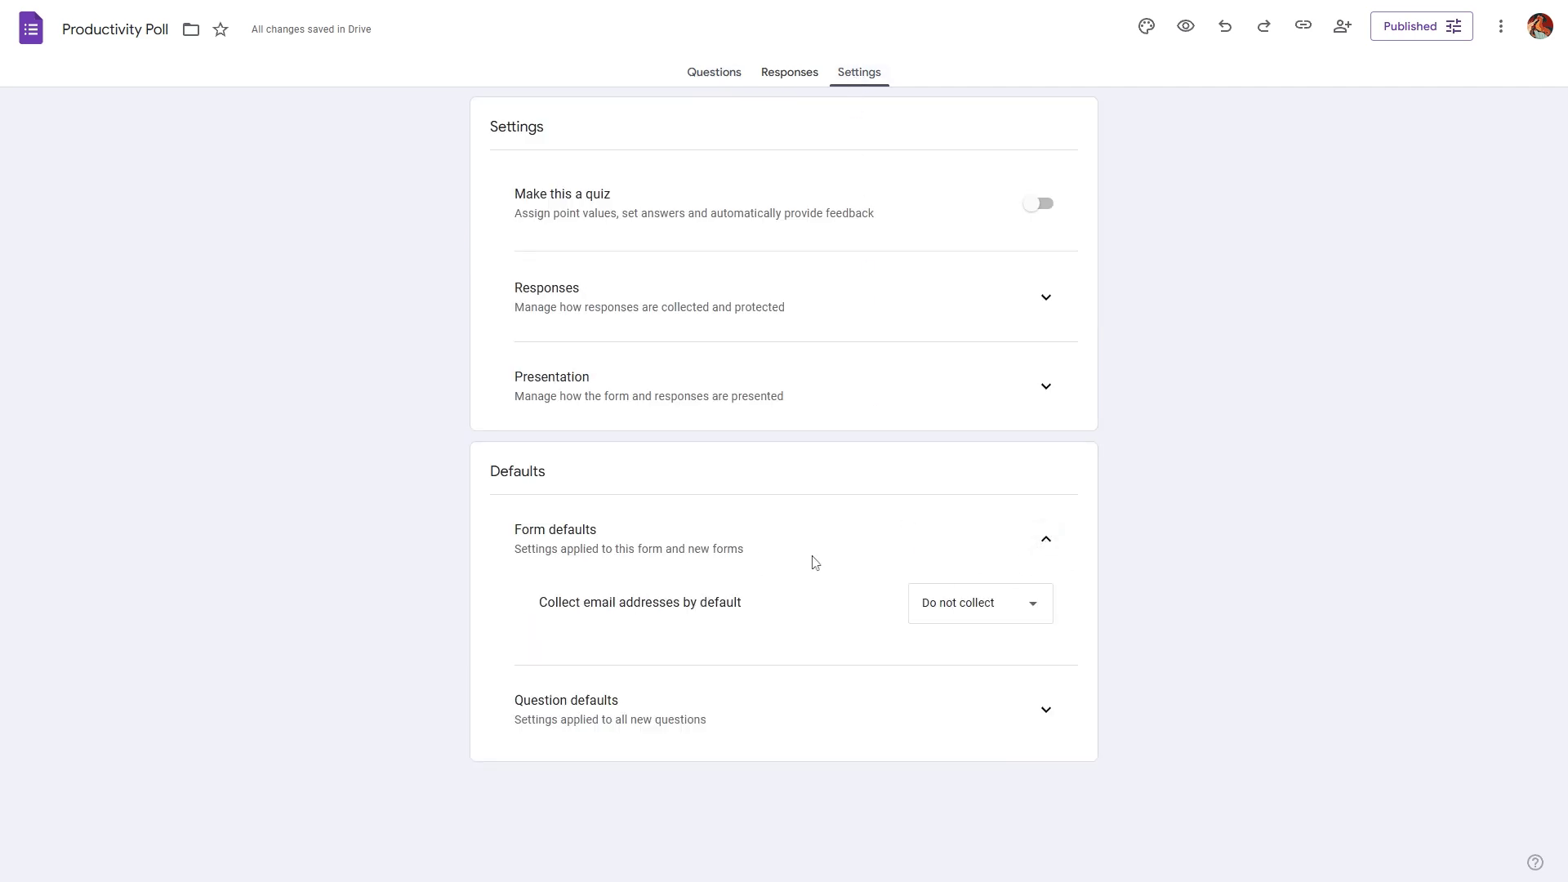
pyautogui.moveTo(531, 608); pyautogui.dragTo(767, 613)
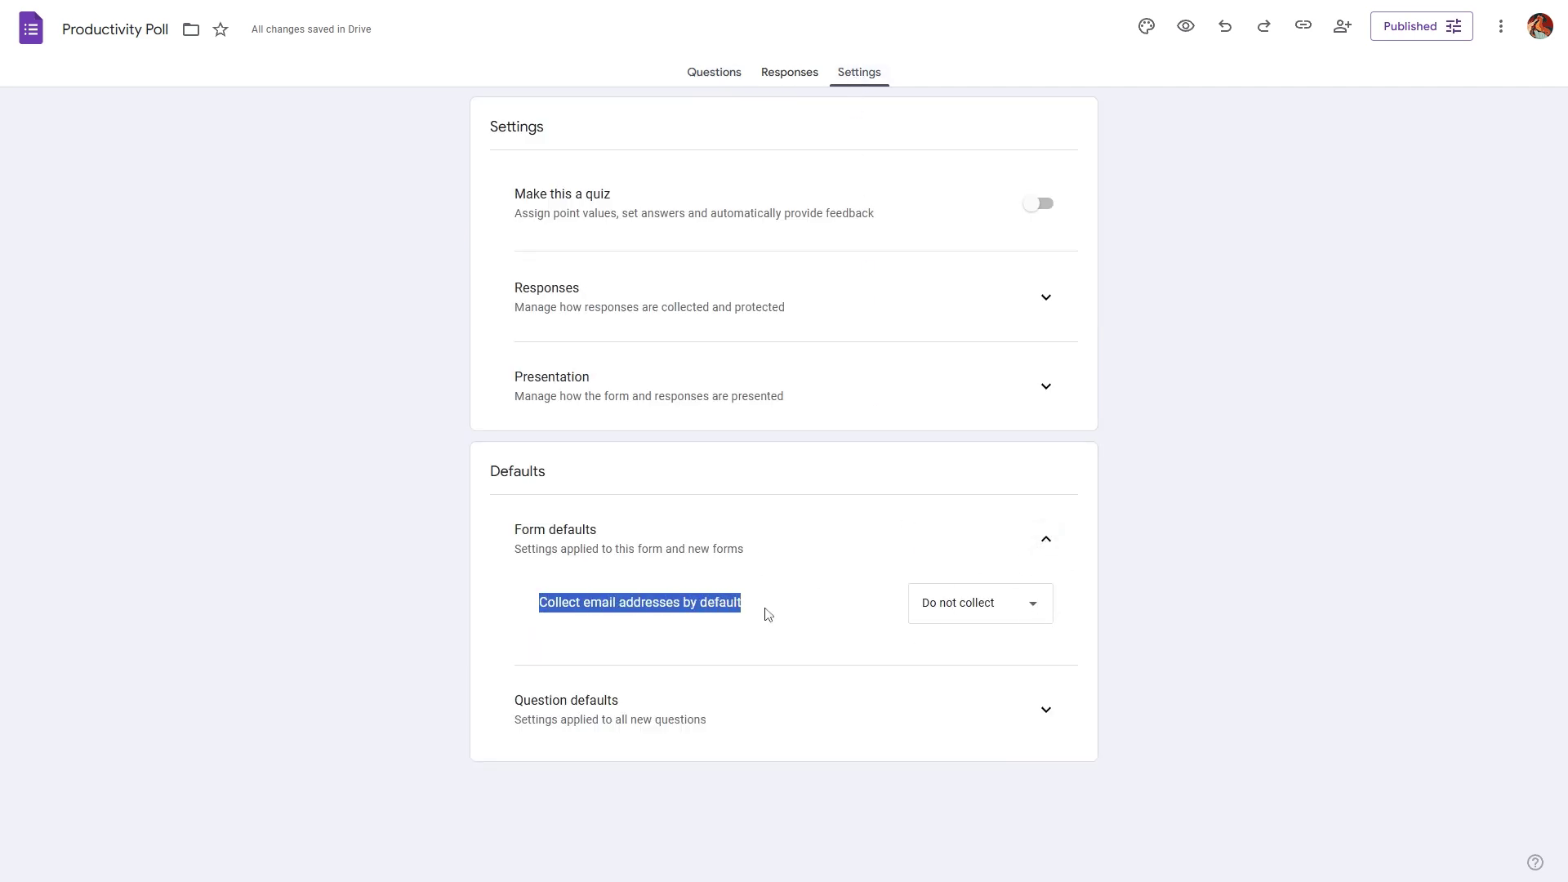
pyautogui.click(971, 608)
pyautogui.click(965, 609)
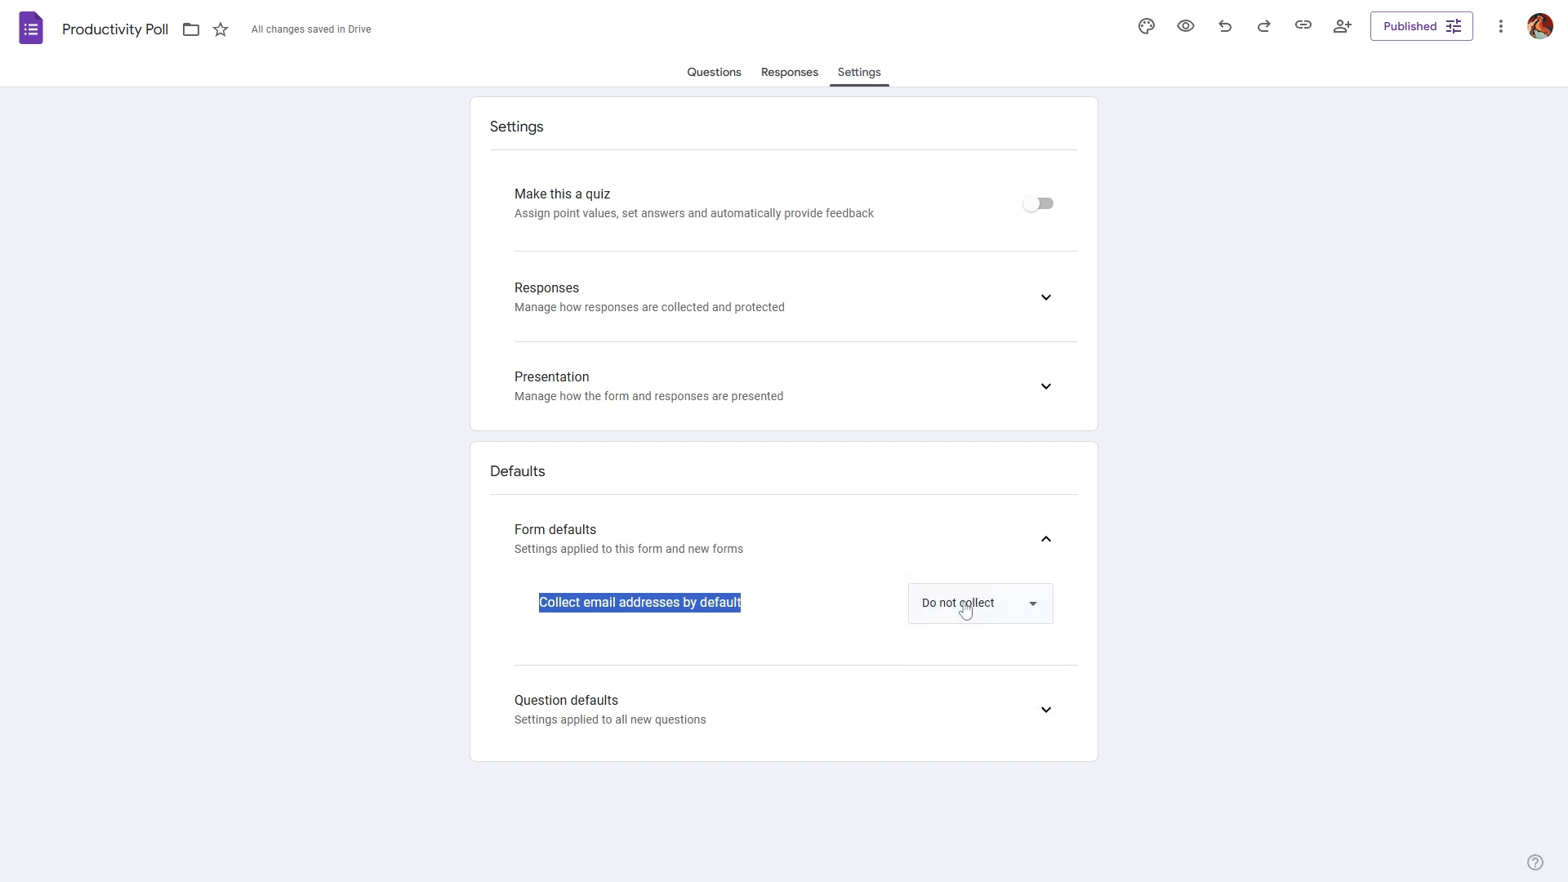
# Keep Collect email addresses under Responses set to Do not collect.
pyautogui.click(1044, 298)
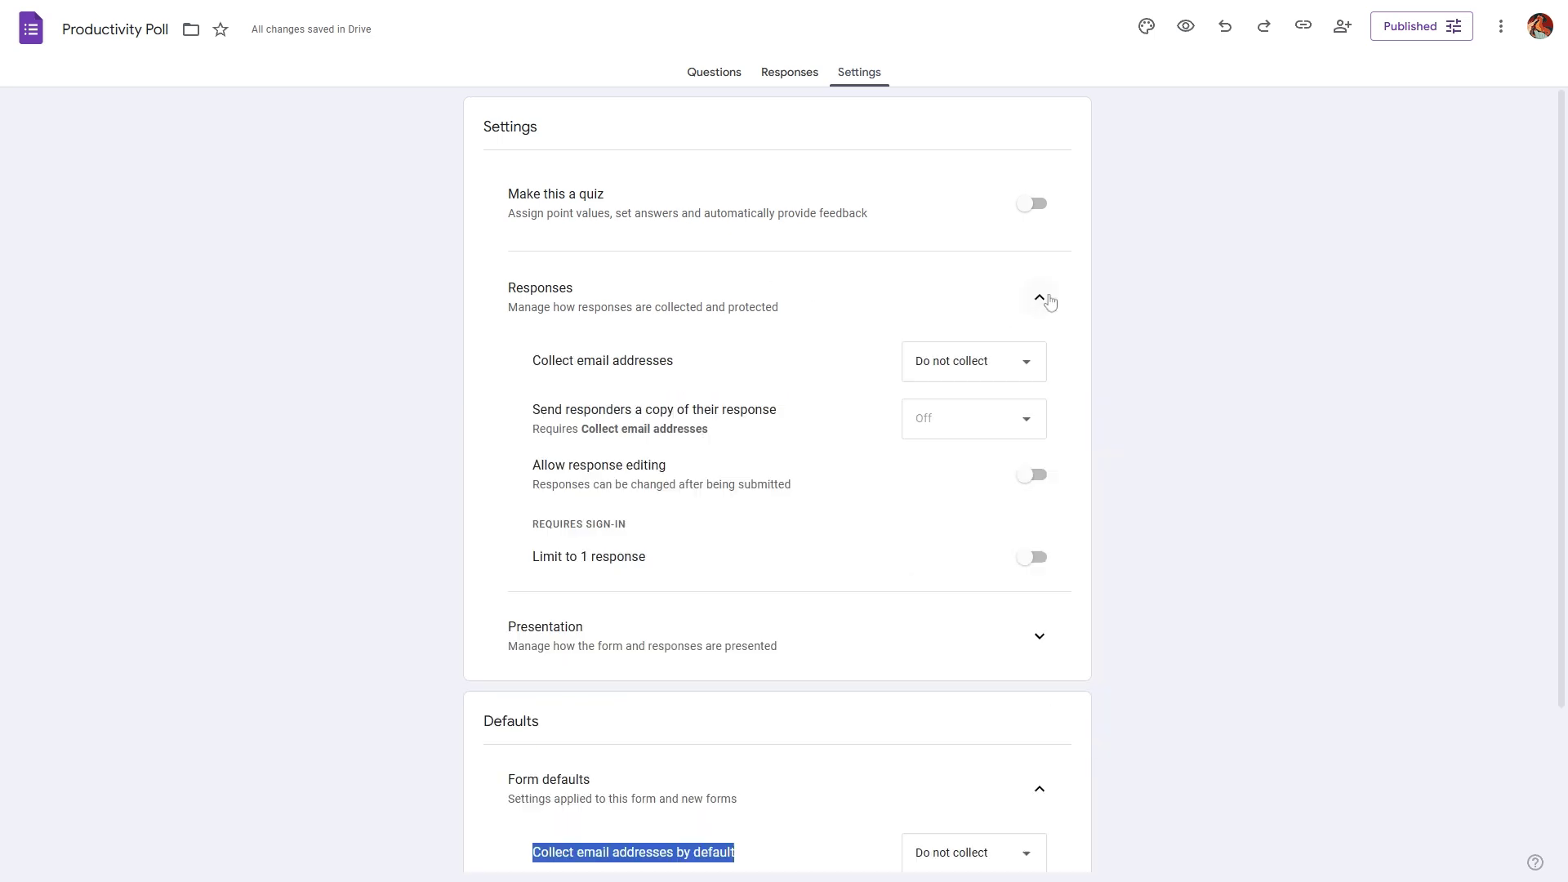
pyautogui.click(965, 379)
pyautogui.click(972, 365)
pyautogui.moveTo(522, 366); pyautogui.dragTo(708, 368)
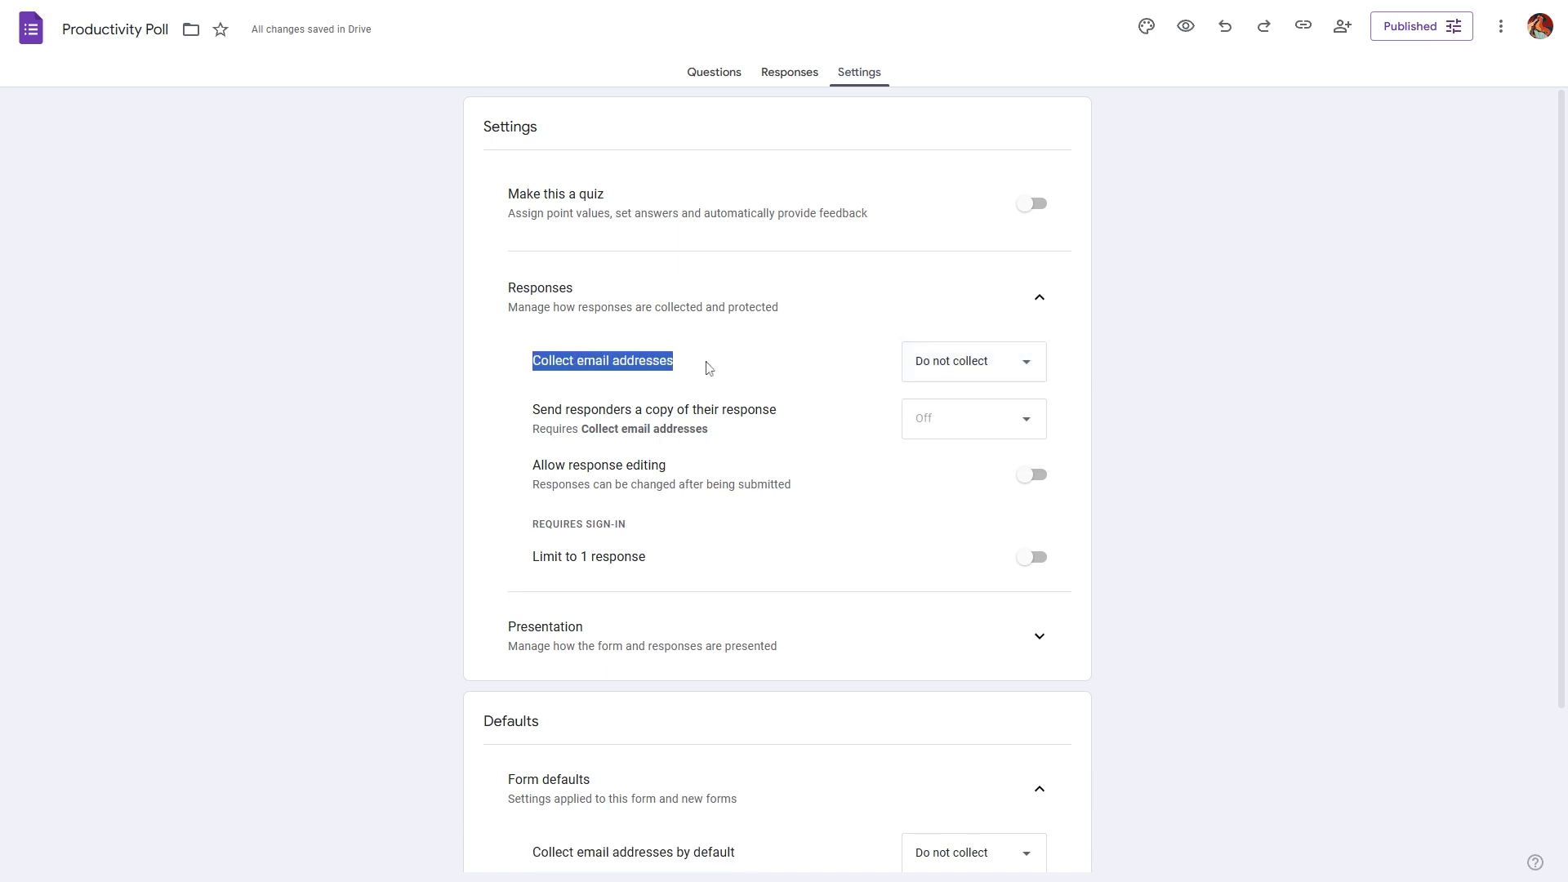
pyautogui.click(708, 369)
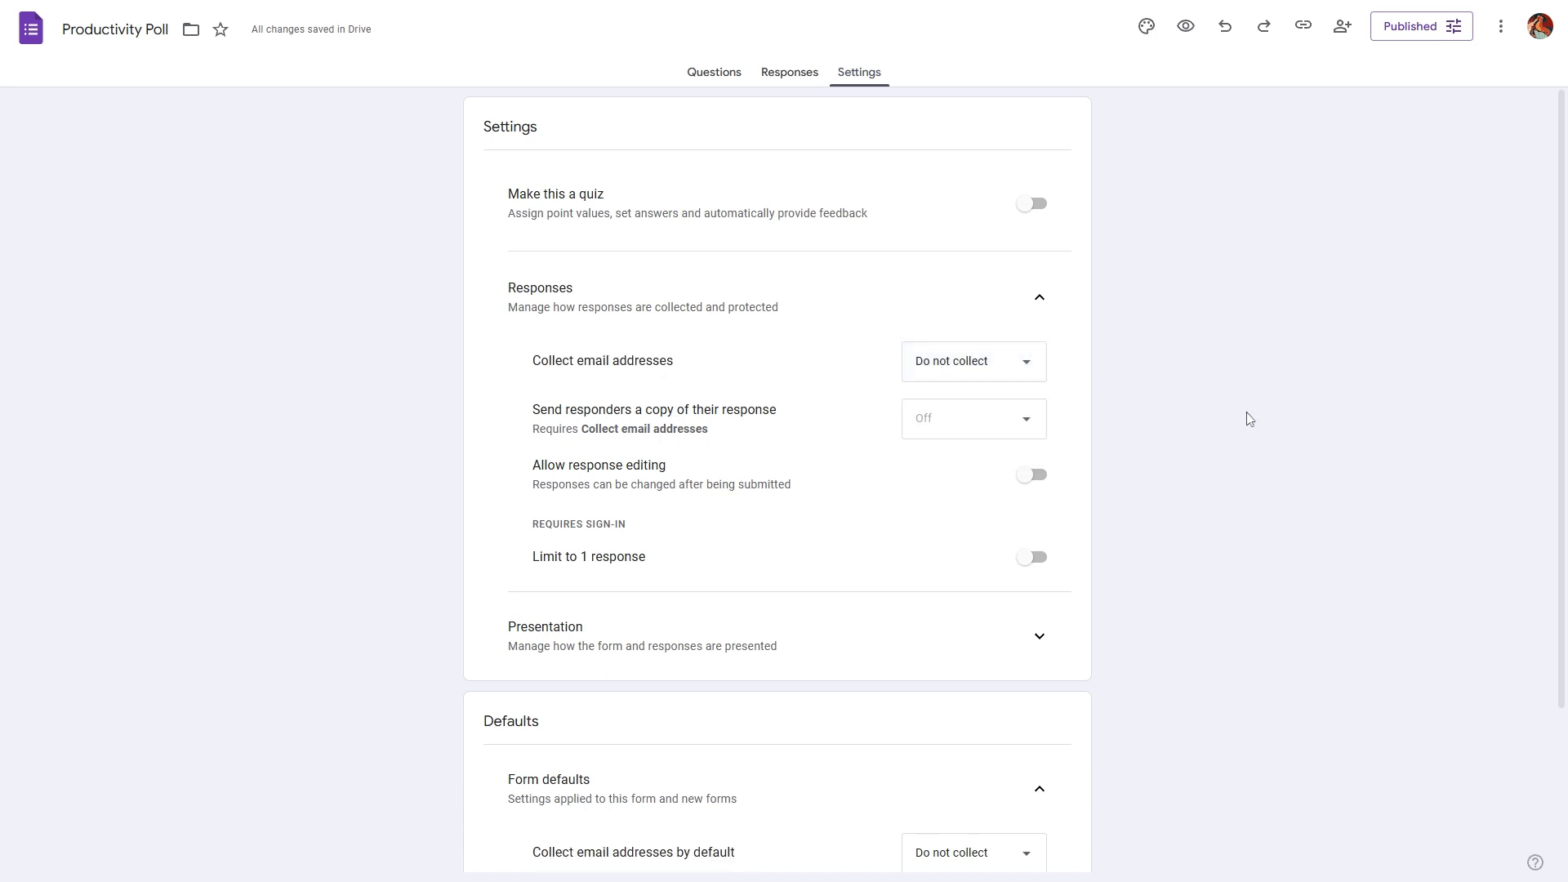
# Copy the shortened responder link for the poll.
pyautogui.click(1303, 27)
pyautogui.click(1309, 130)
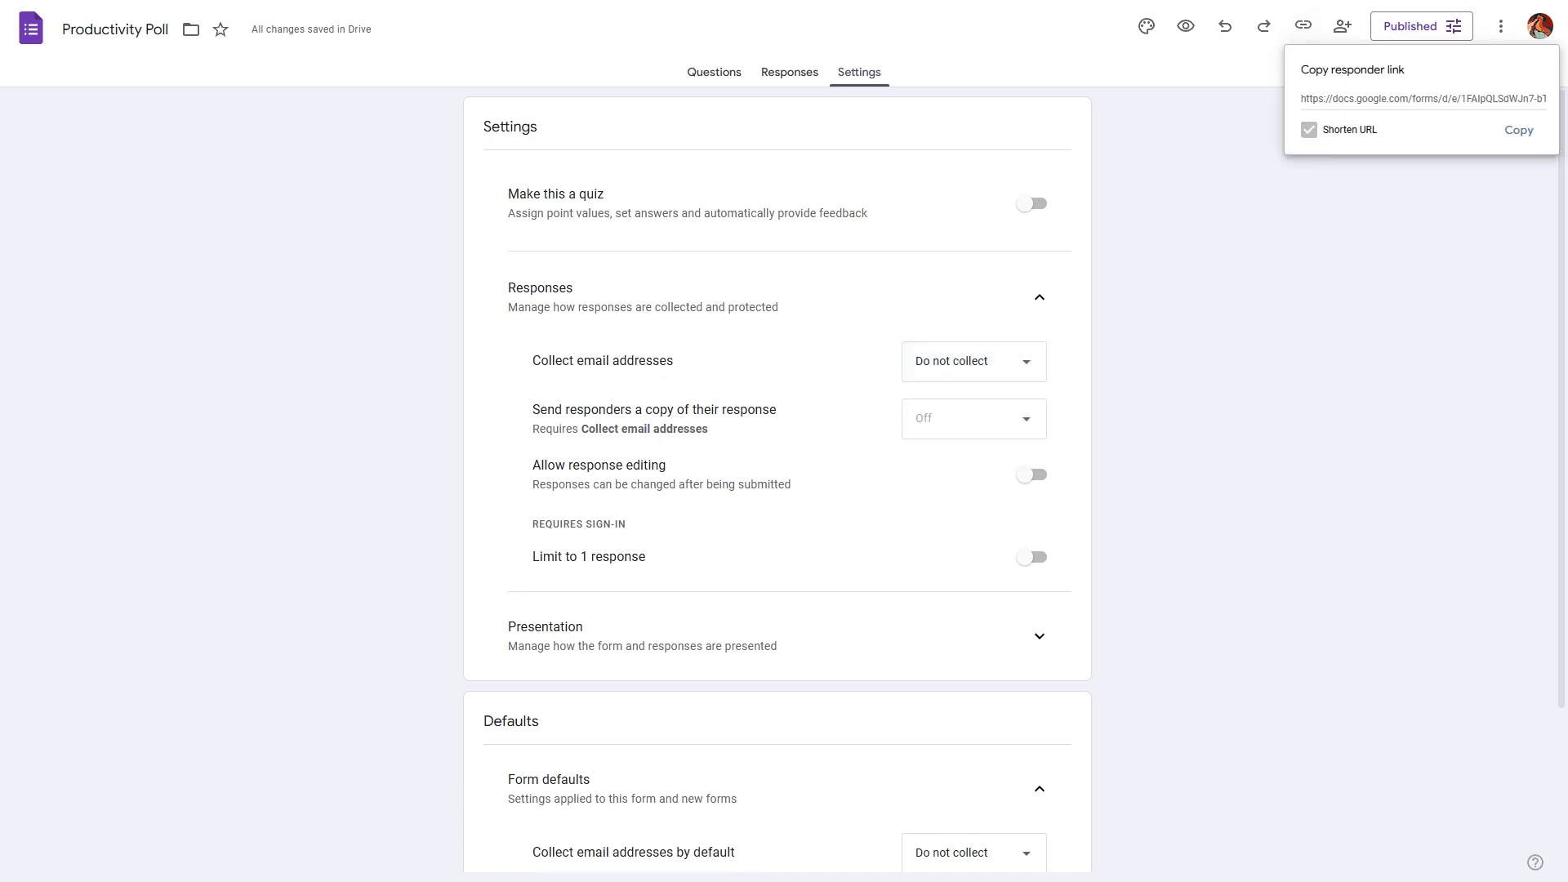
pyautogui.click(1520, 132)
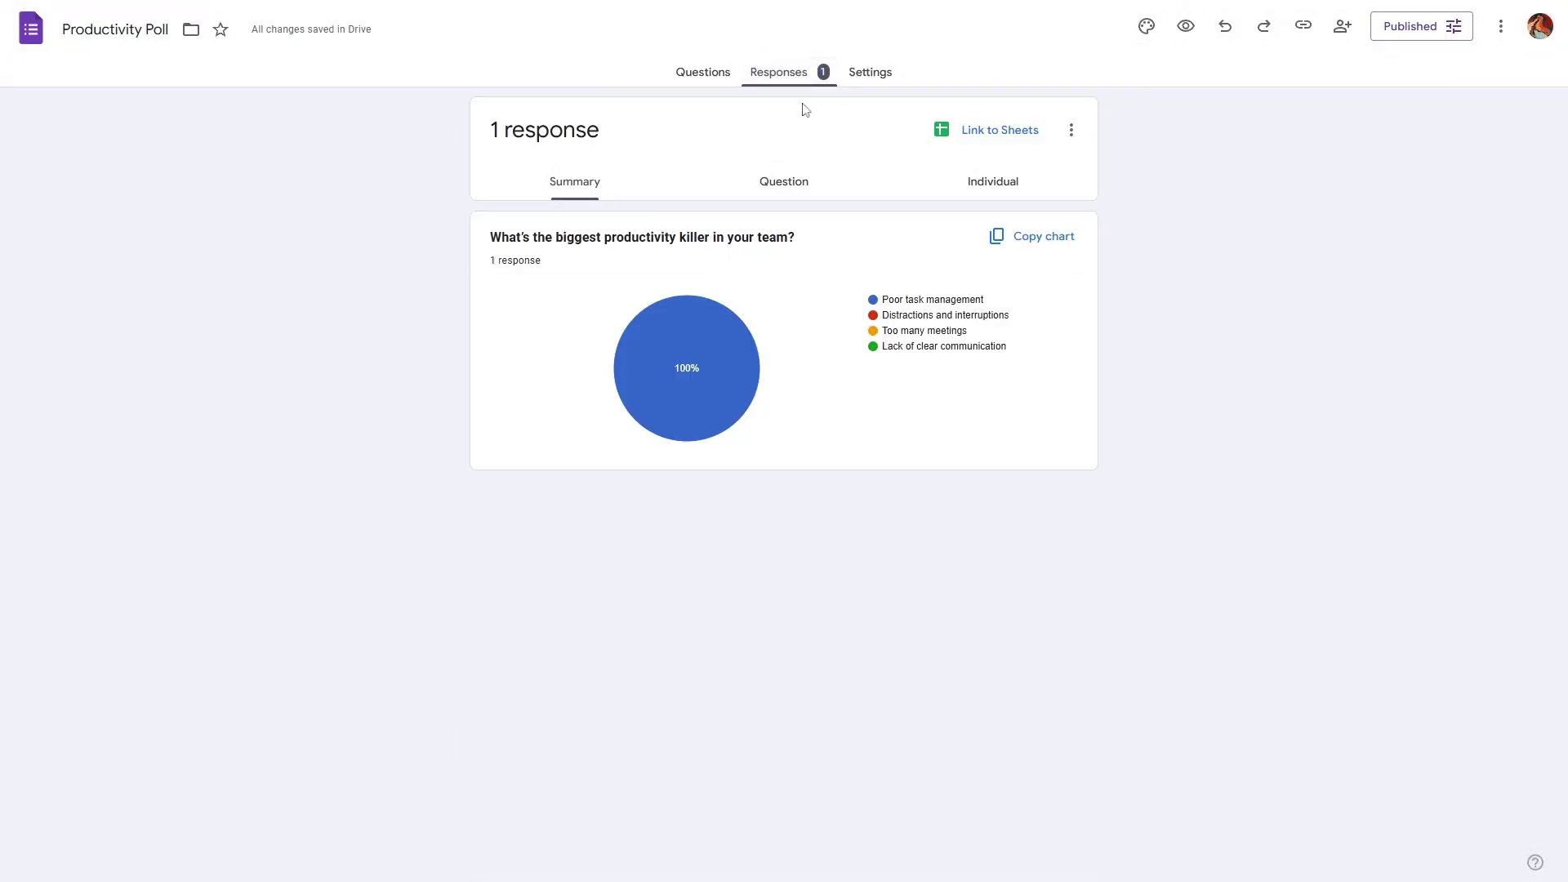
pyautogui.click(796, 183)
pyautogui.click(700, 240)
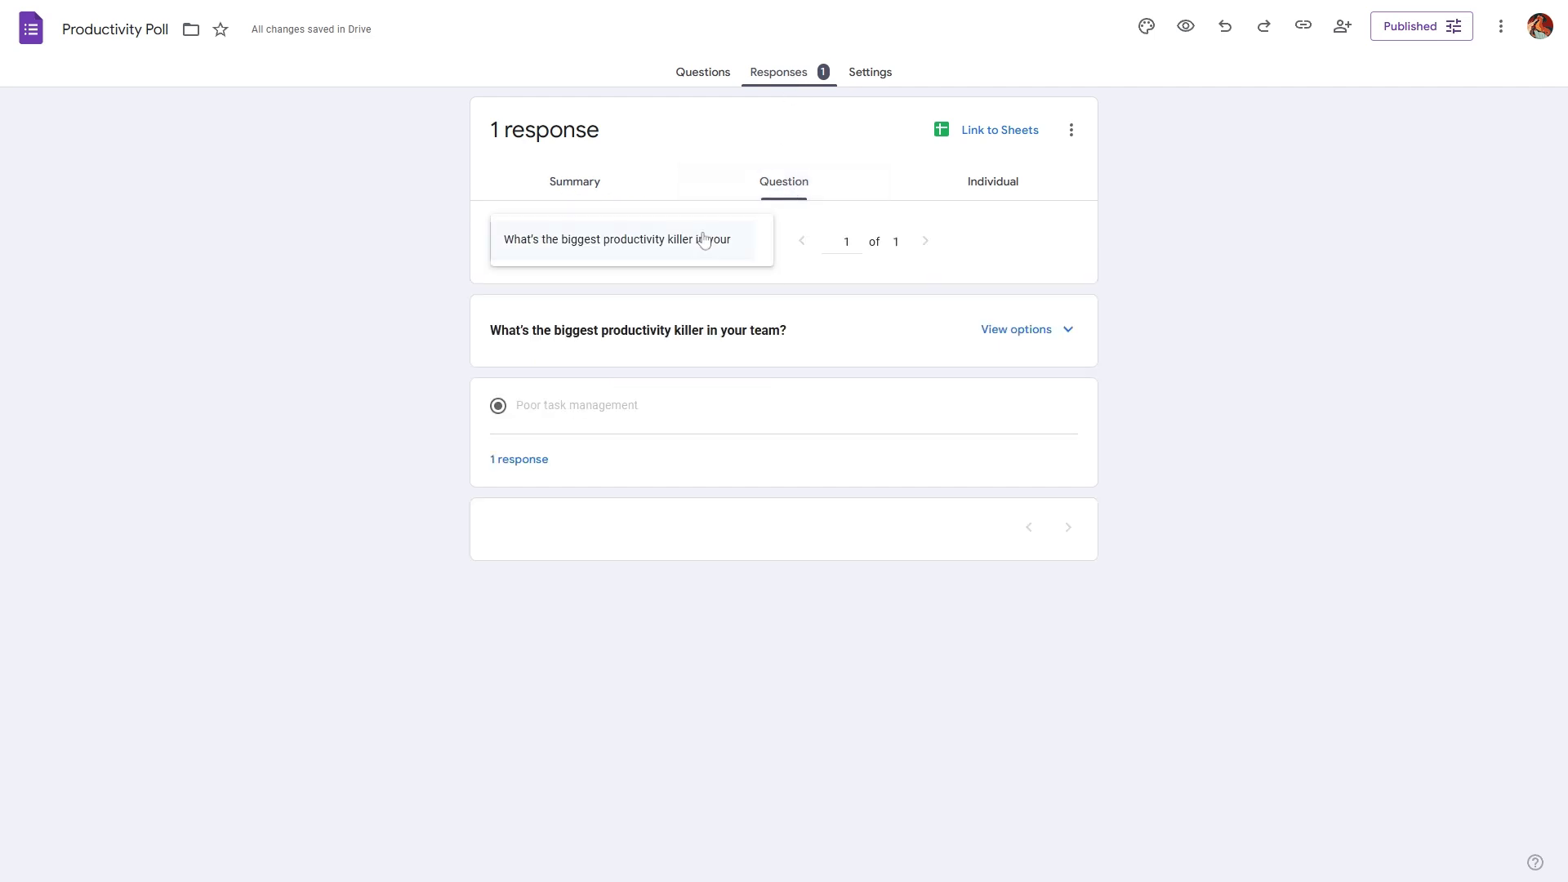
pyautogui.click(989, 186)
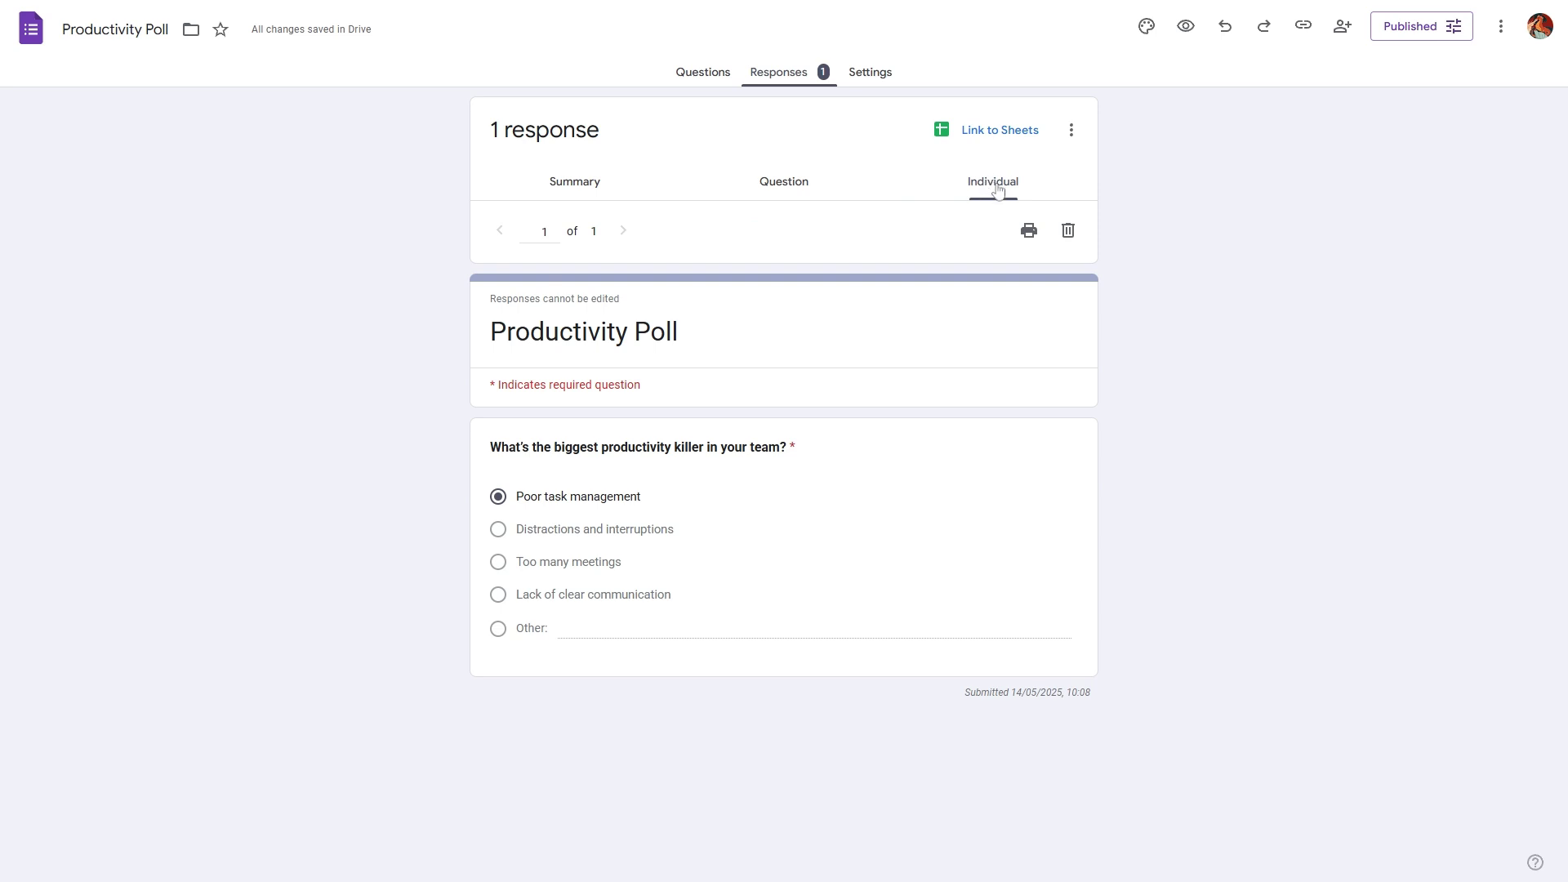
pyautogui.click(591, 188)
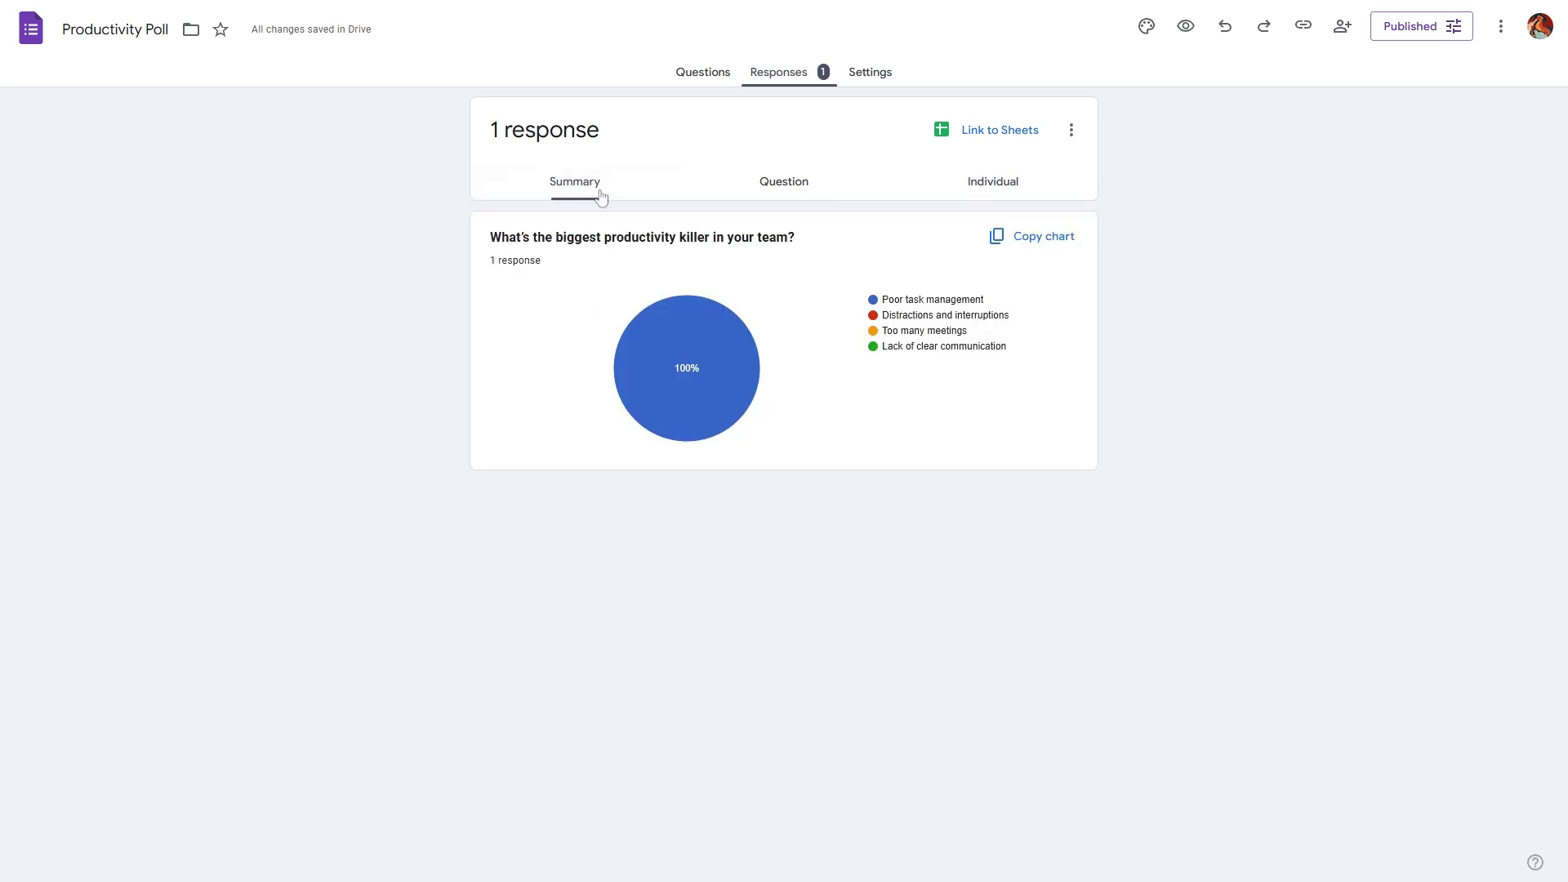
pyautogui.moveTo(617, 354)
pyautogui.click(1072, 130)
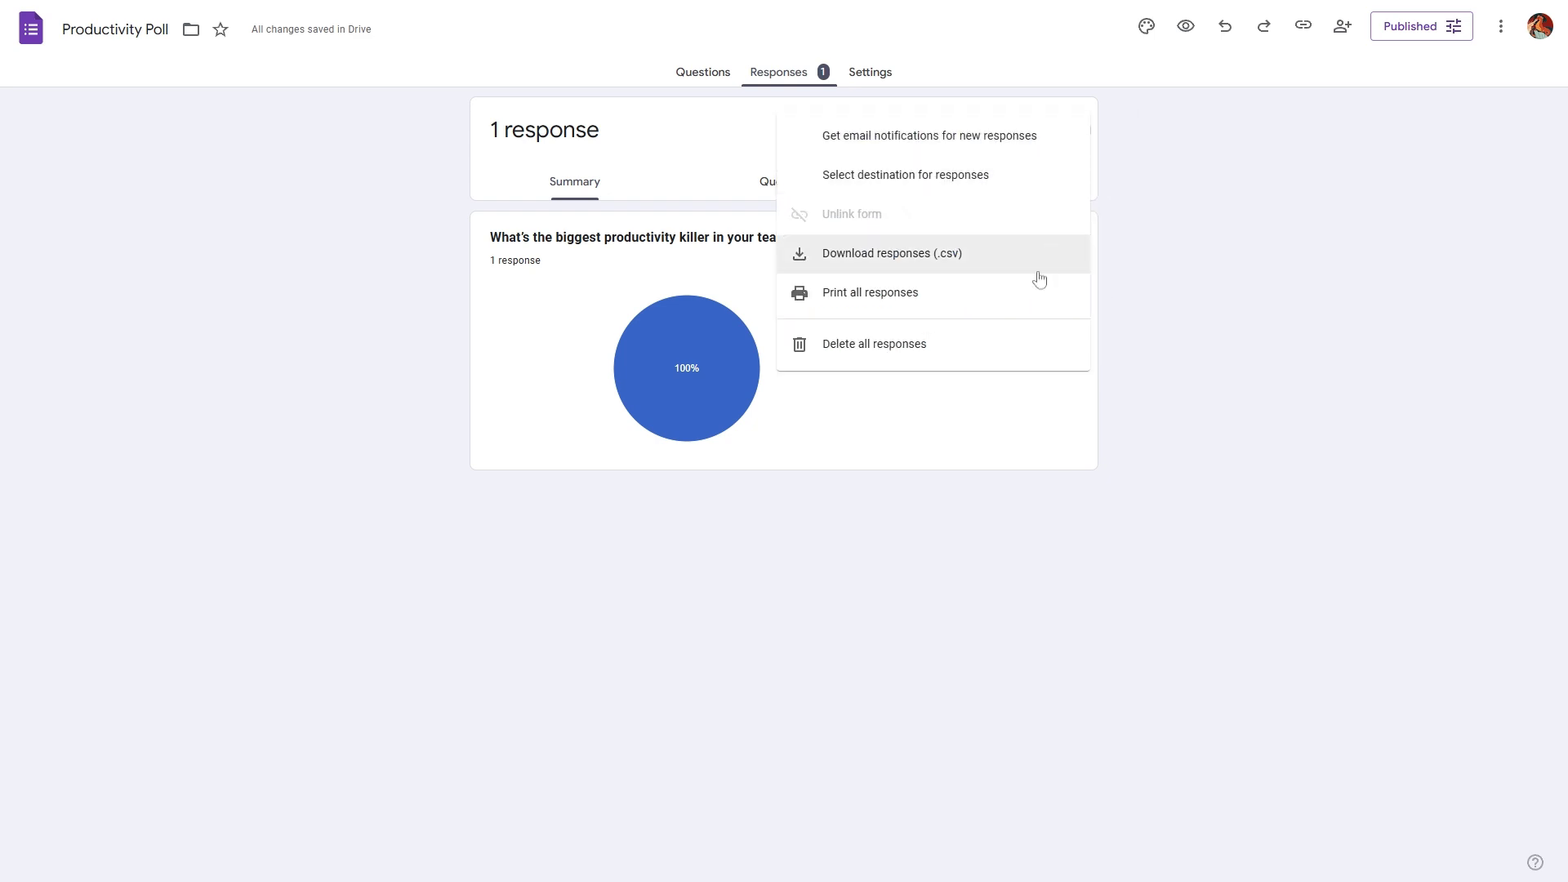